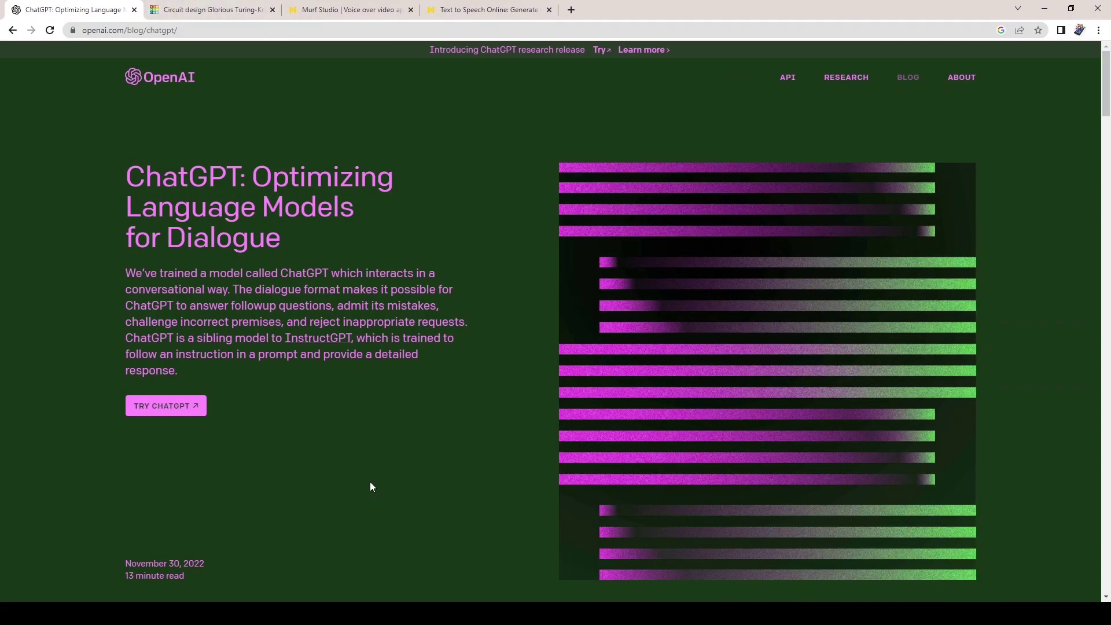
In a new ChatGPT tab, ask the 'Explain quantum computing' example question
click(191, 409)
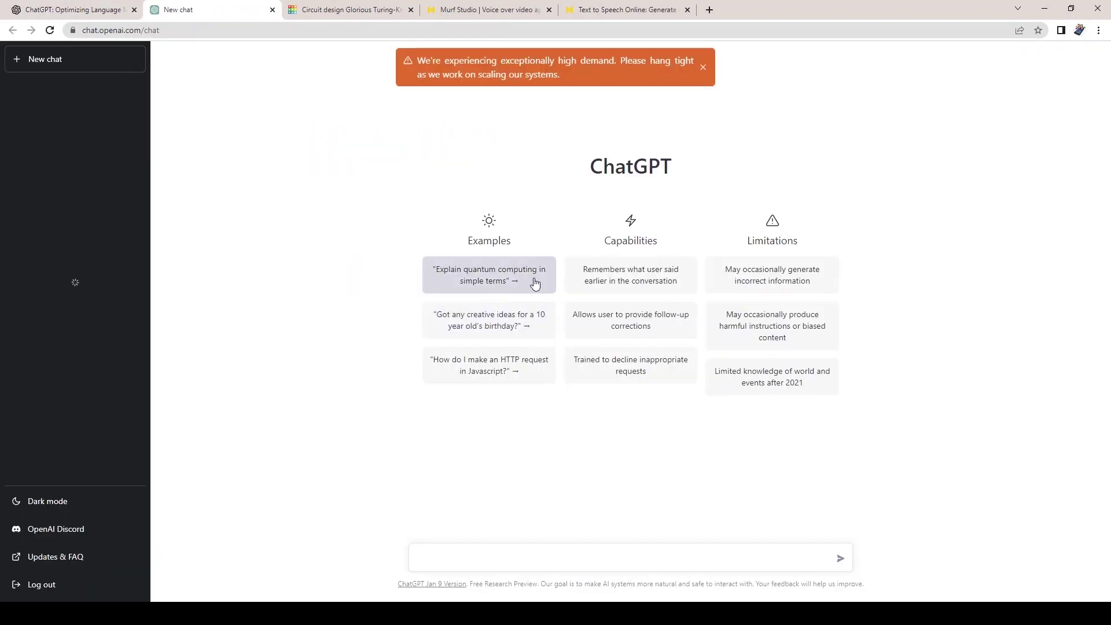
click(517, 280)
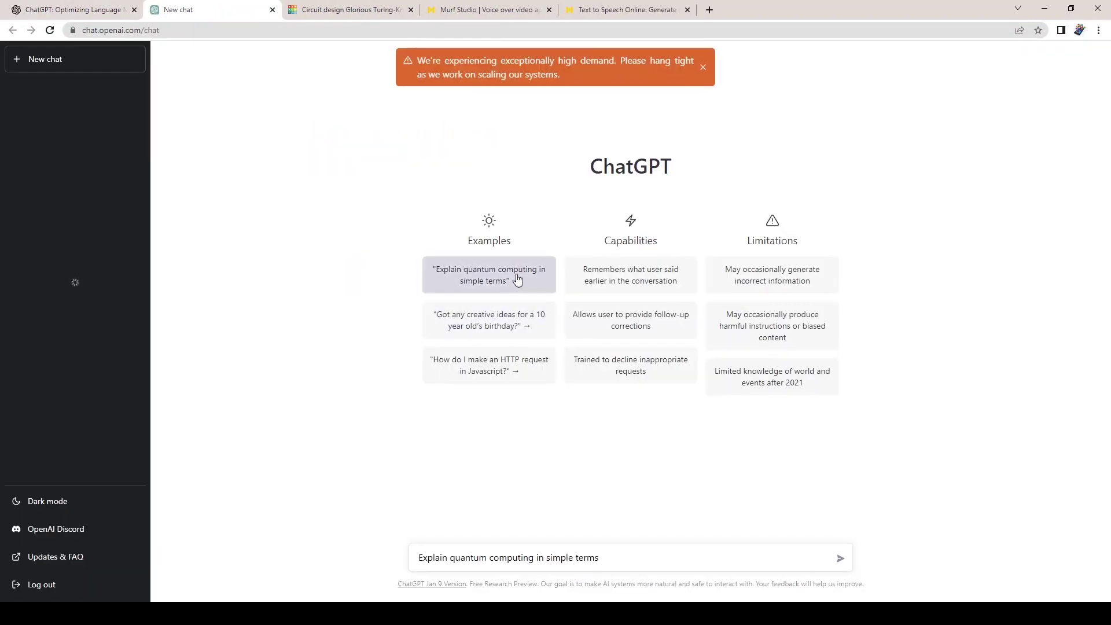
click(841, 559)
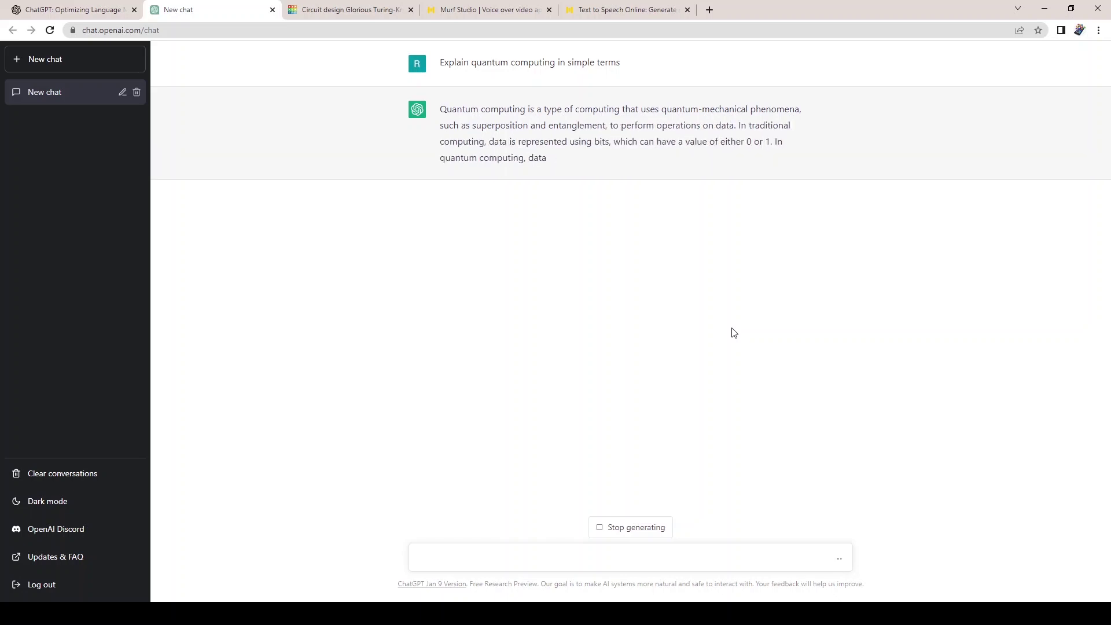
Paste and send the essay prompt on preparing for new jobs and technologies in 2030
click(444, 564)
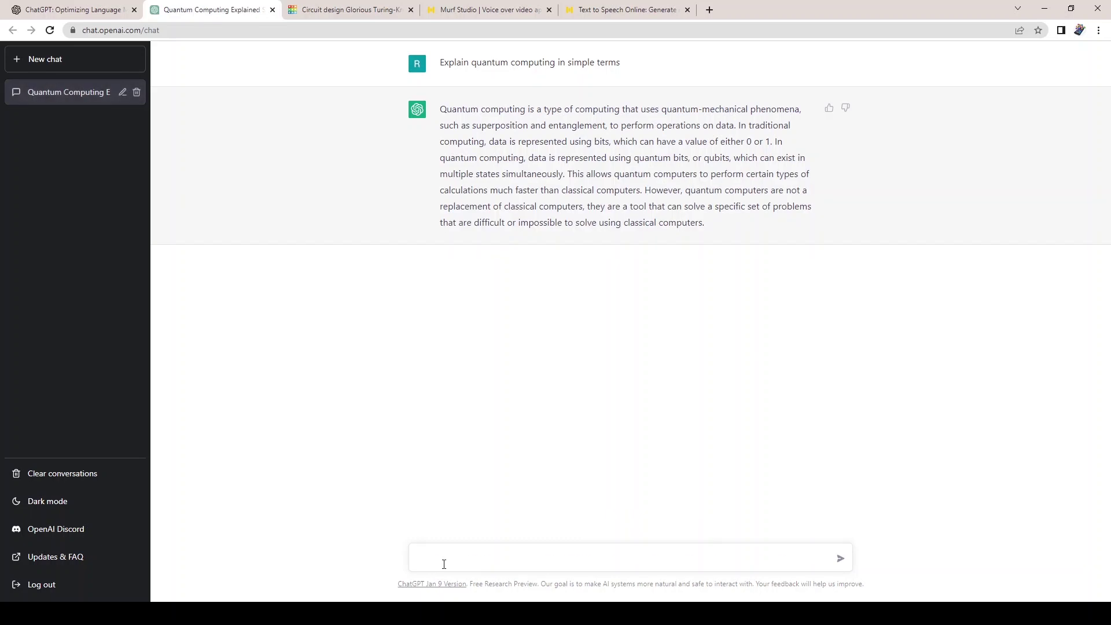
text(Write an essay on how we can best prepare for new jobs and technologies that will emerge in 2030.)
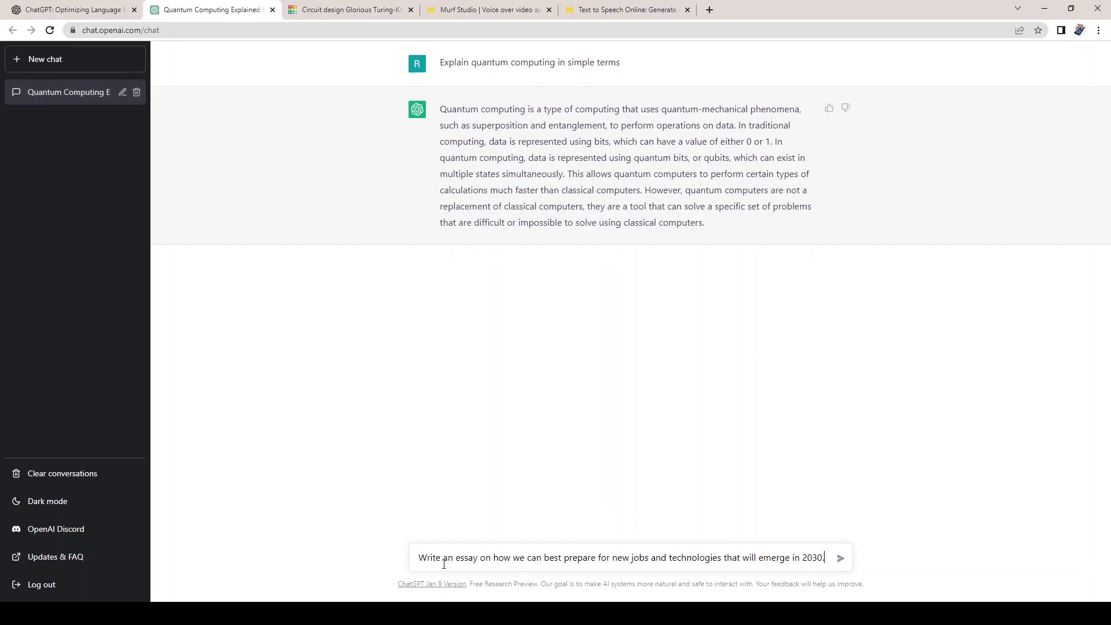
click(842, 560)
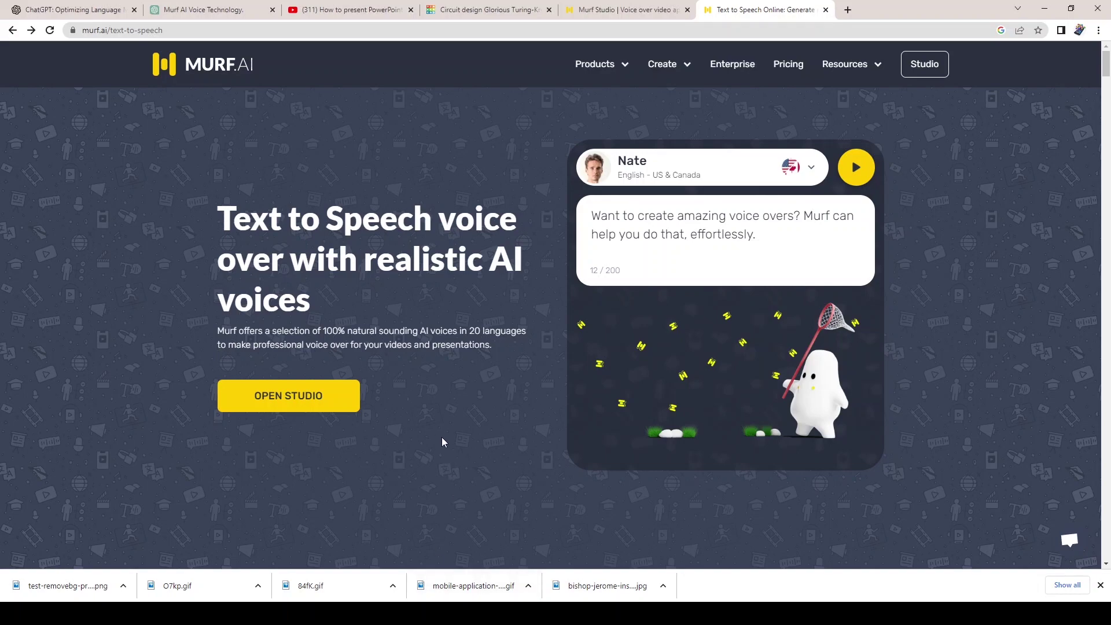
Create the Murf Studio project 'Project_Test', voice its script with Miles and play it
click(322, 404)
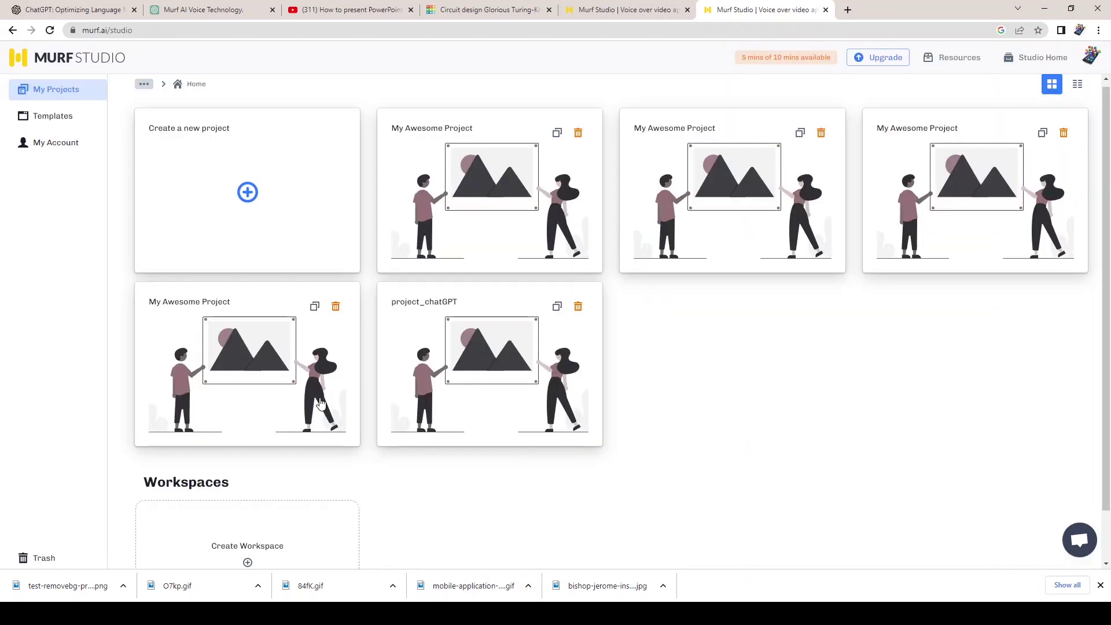
click(247, 192)
text(Project_Test)
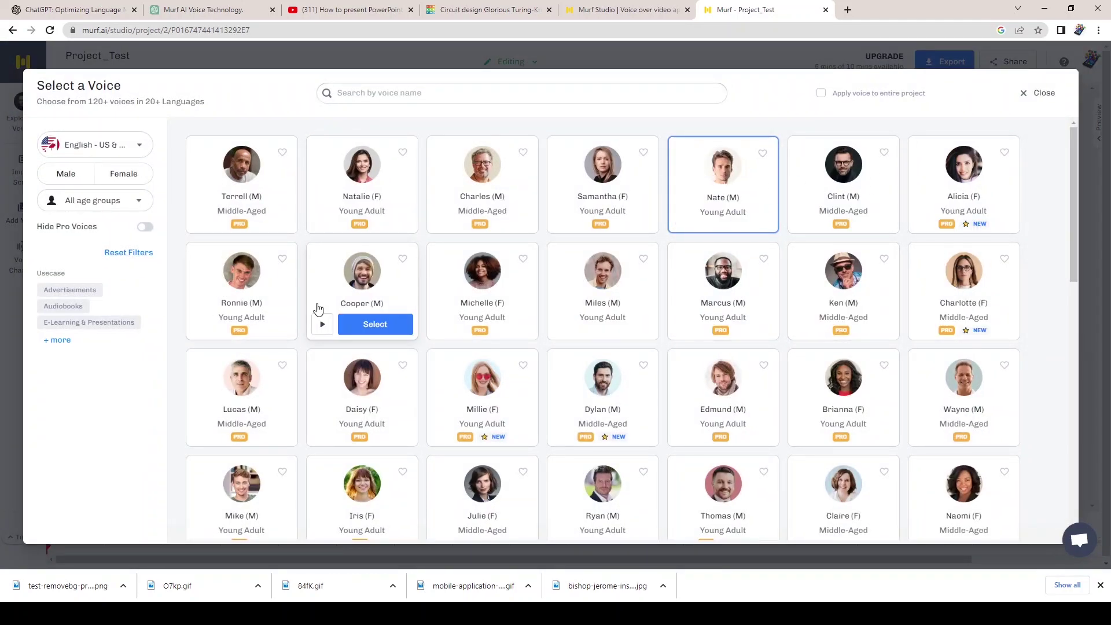
click(617, 324)
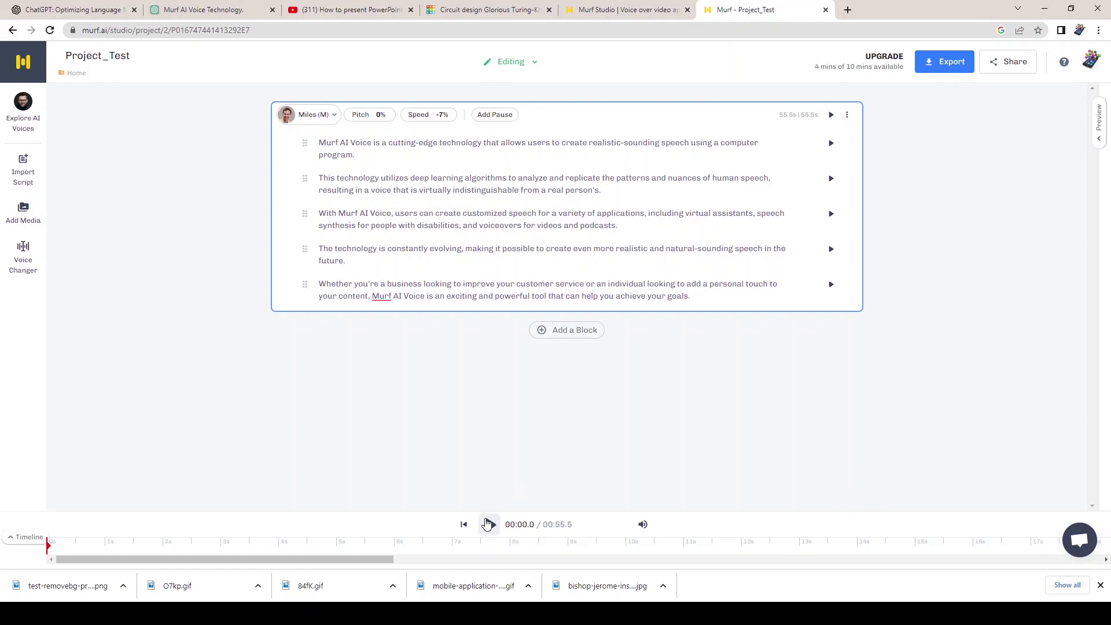
click(490, 524)
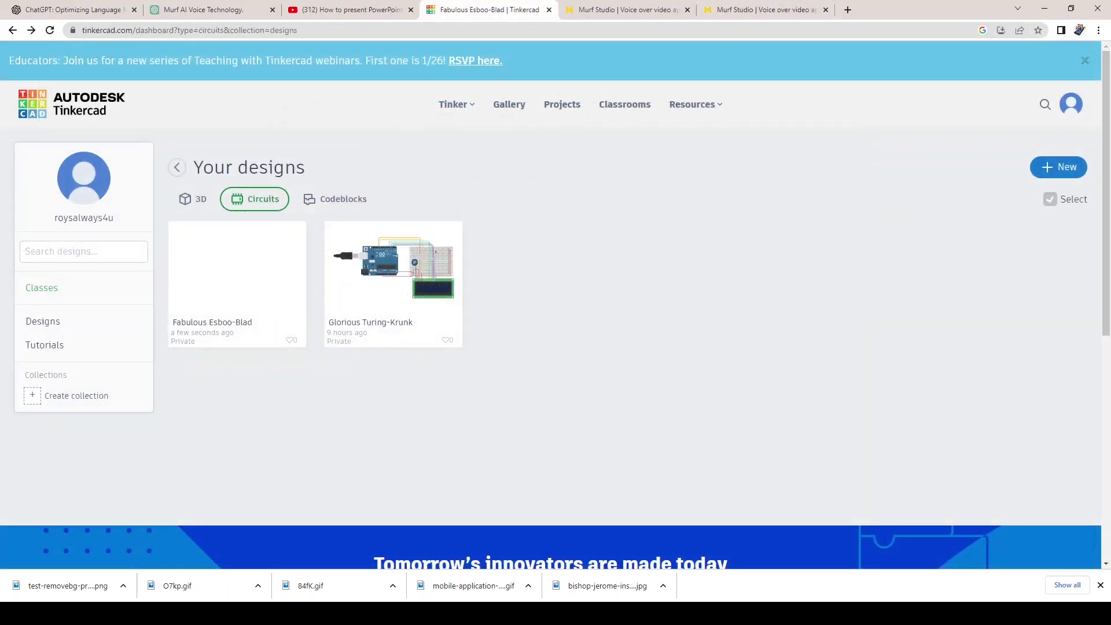
Start a new circuit and place the Arduino Digital Read Serial starter on the canvas
click(1056, 171)
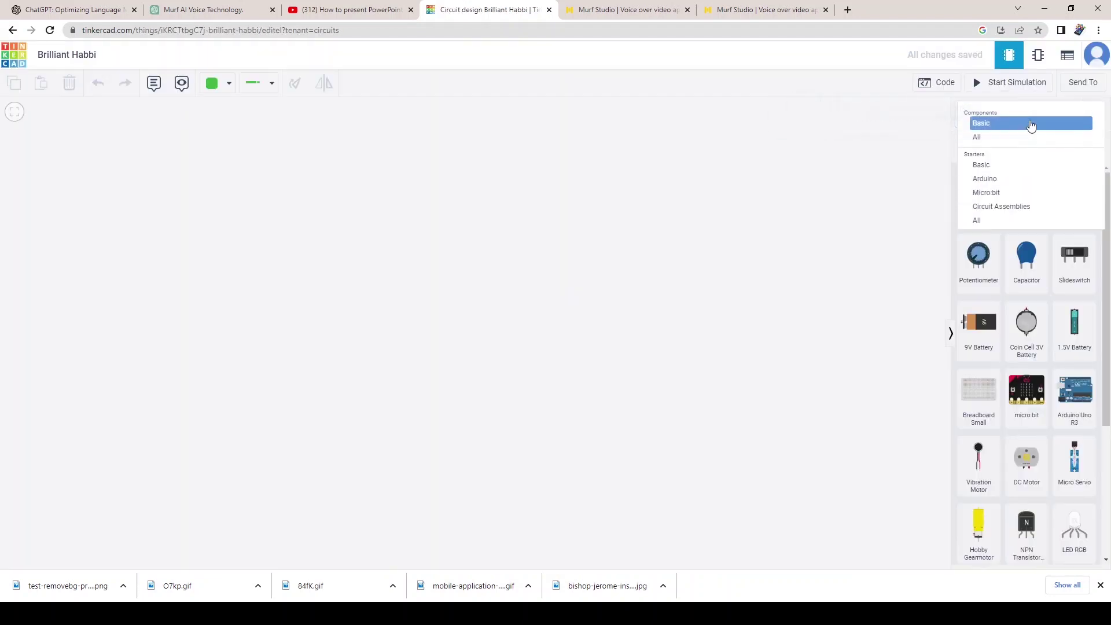
click(990, 179)
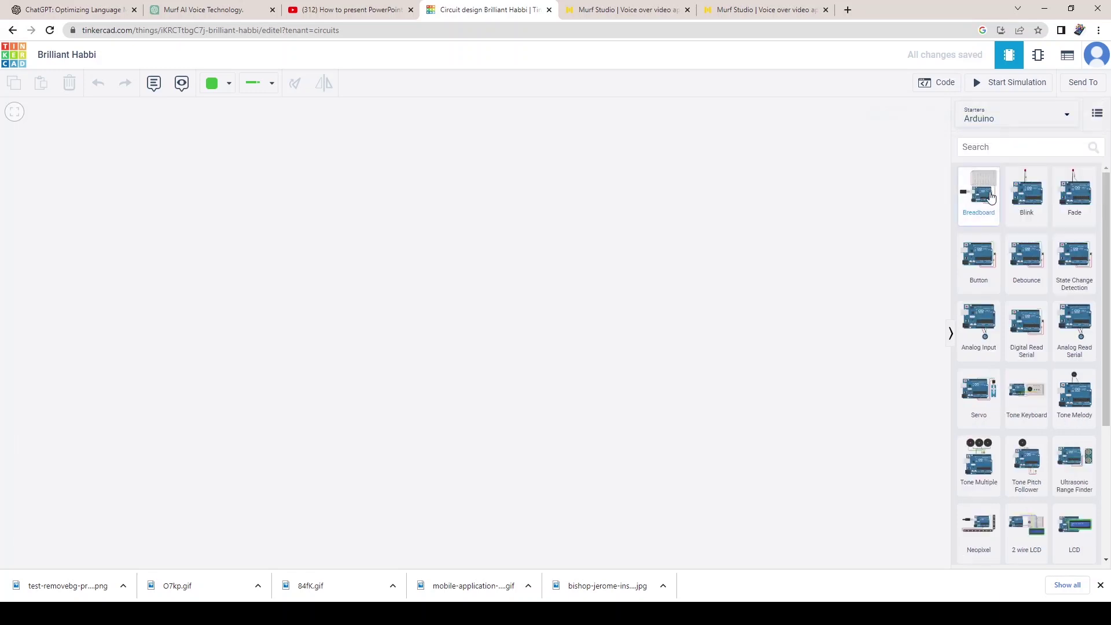
drag(1023, 330, 414, 334)
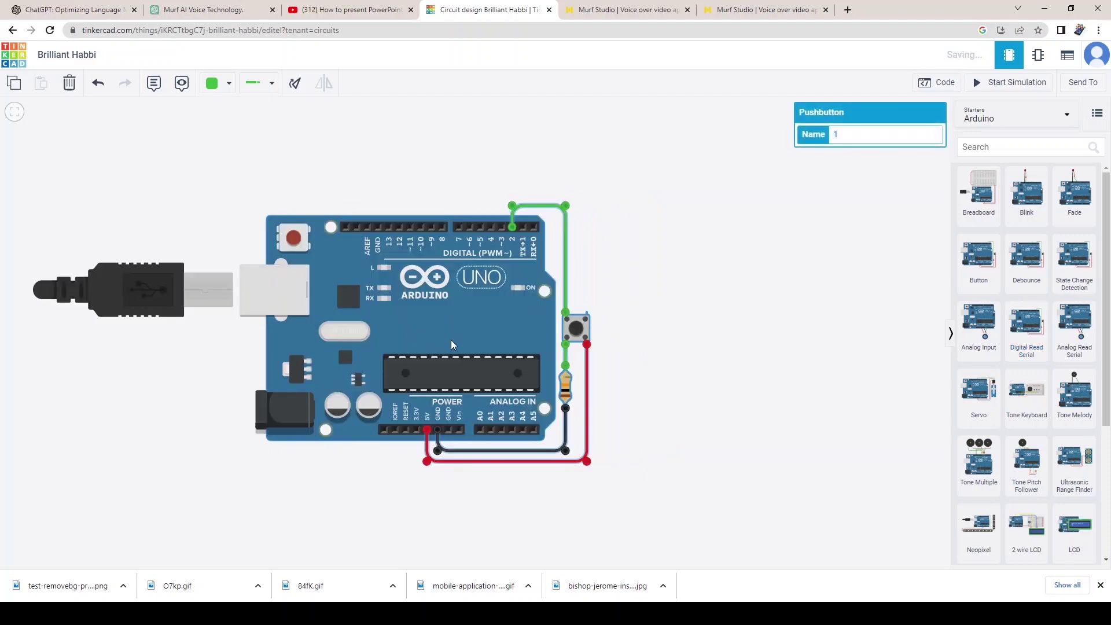
View the circuit's program as C++ text and run the simulation
click(939, 83)
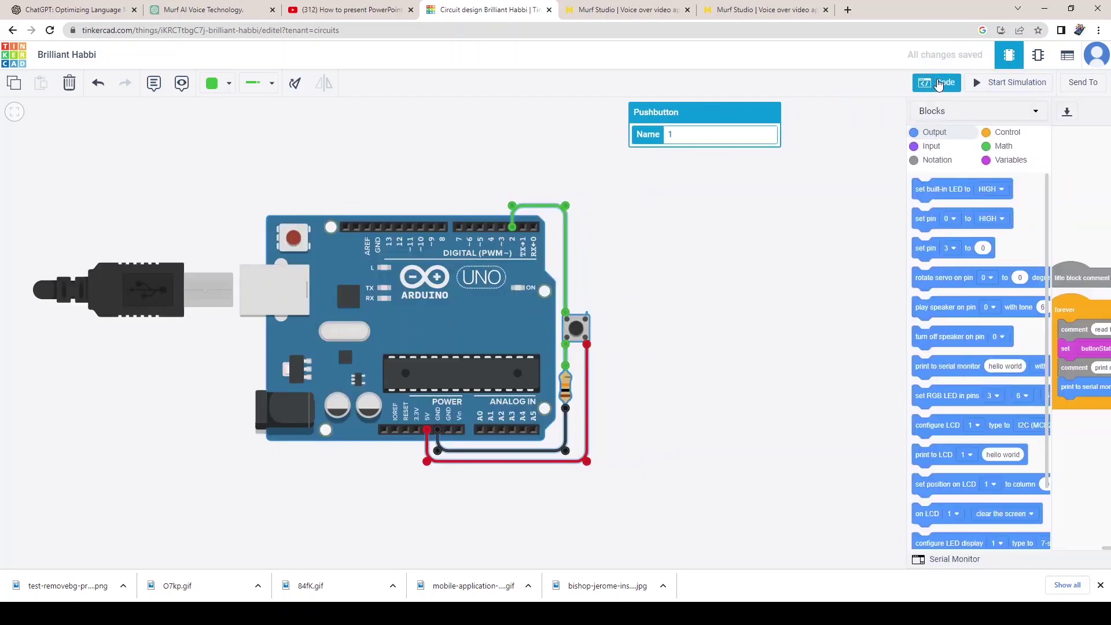
click(858, 110)
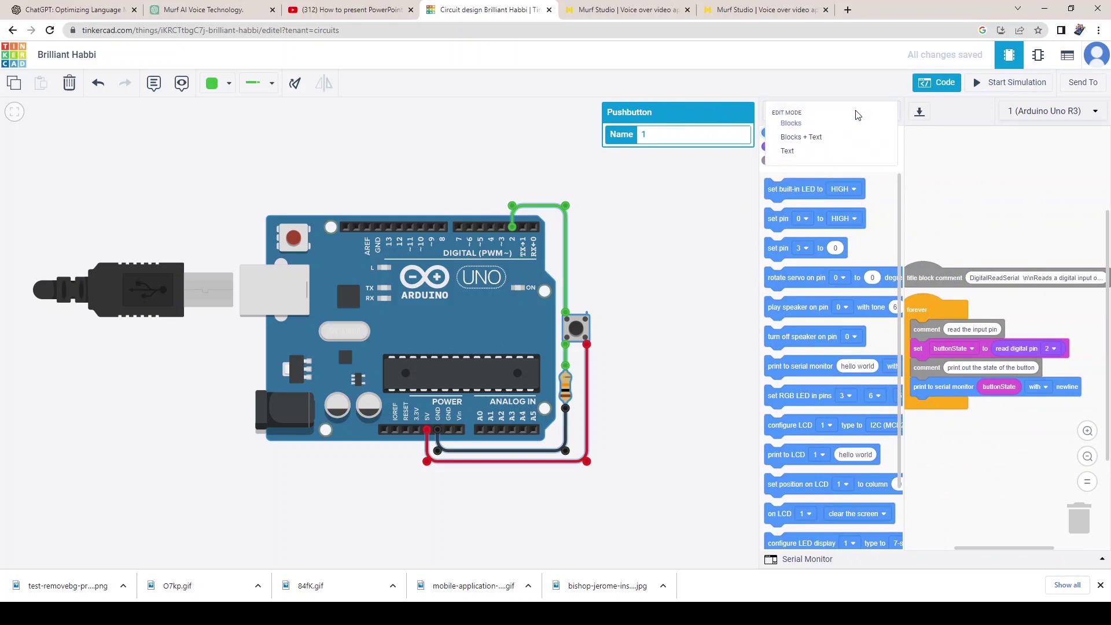
click(787, 160)
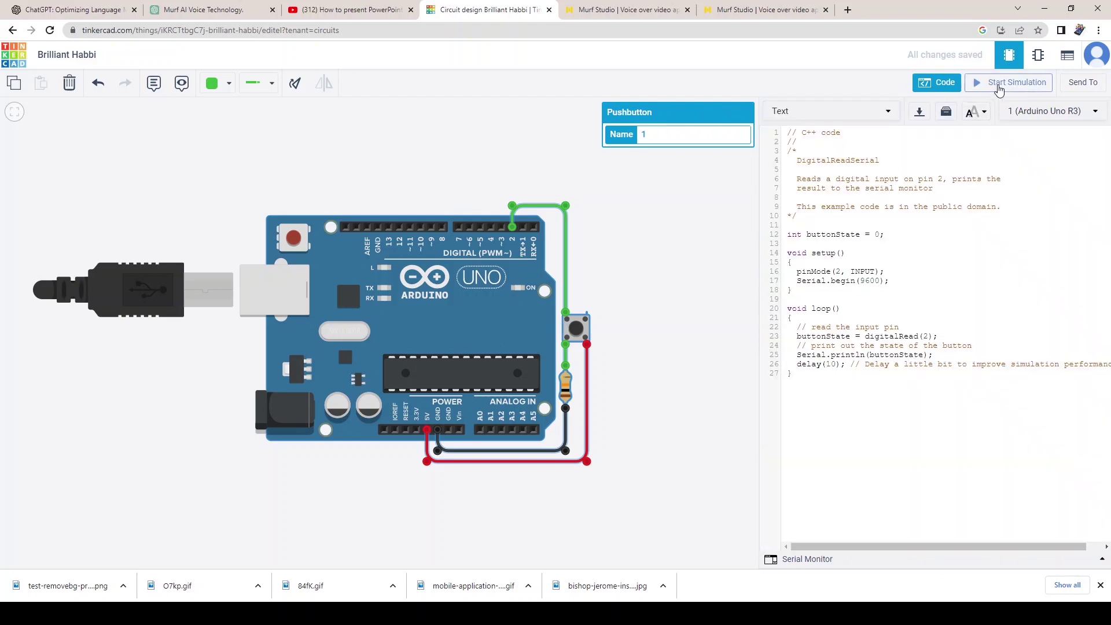
click(1000, 87)
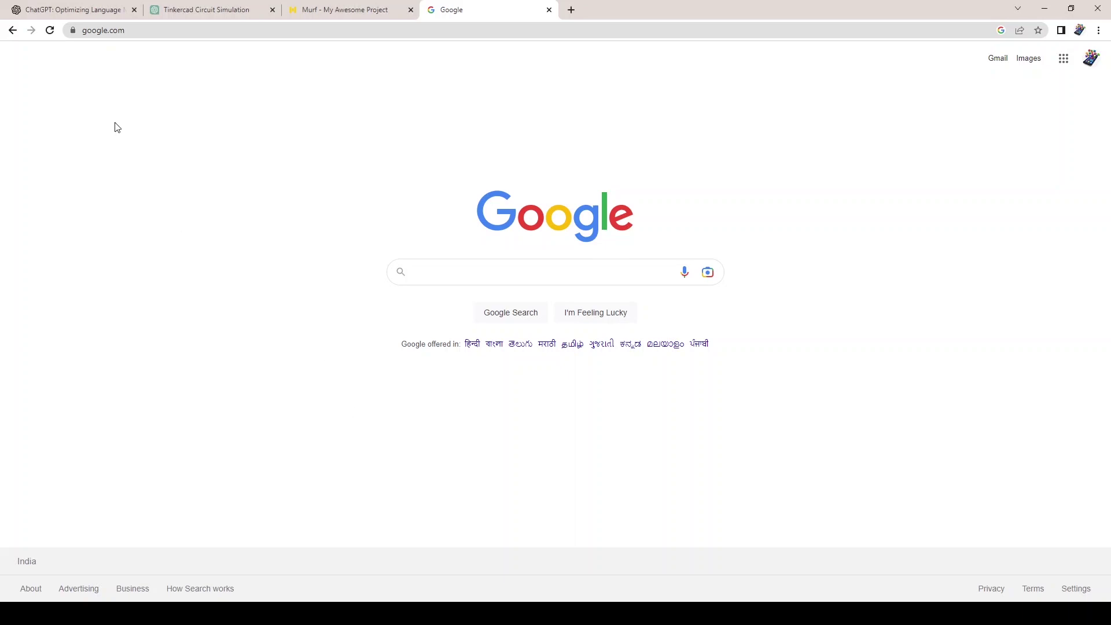
click(132, 30)
text(www.ti)
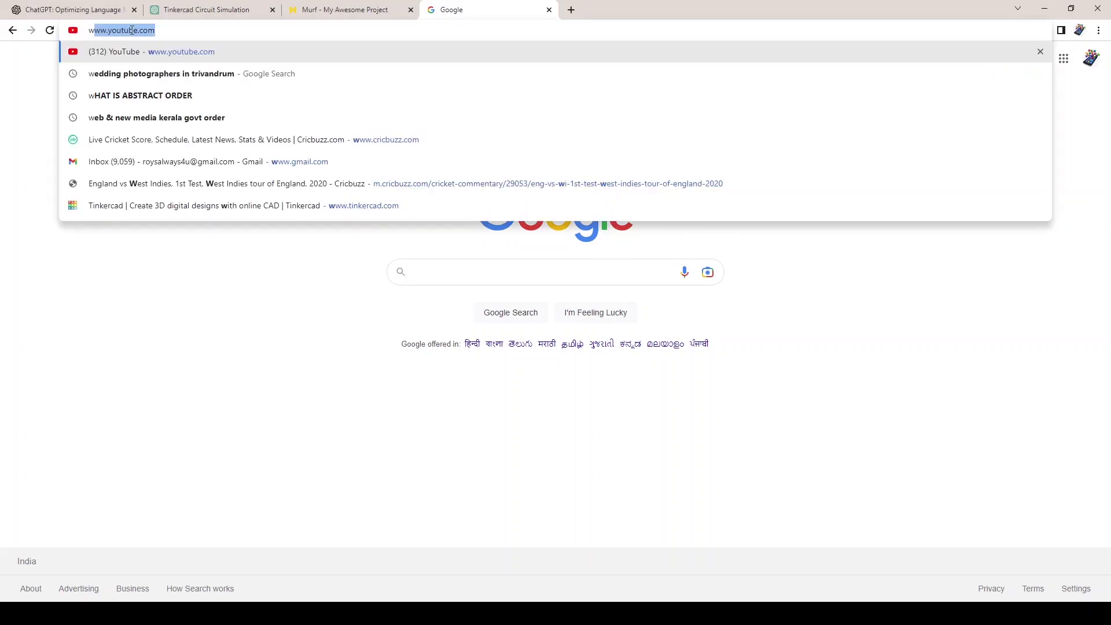
text(nkercad)
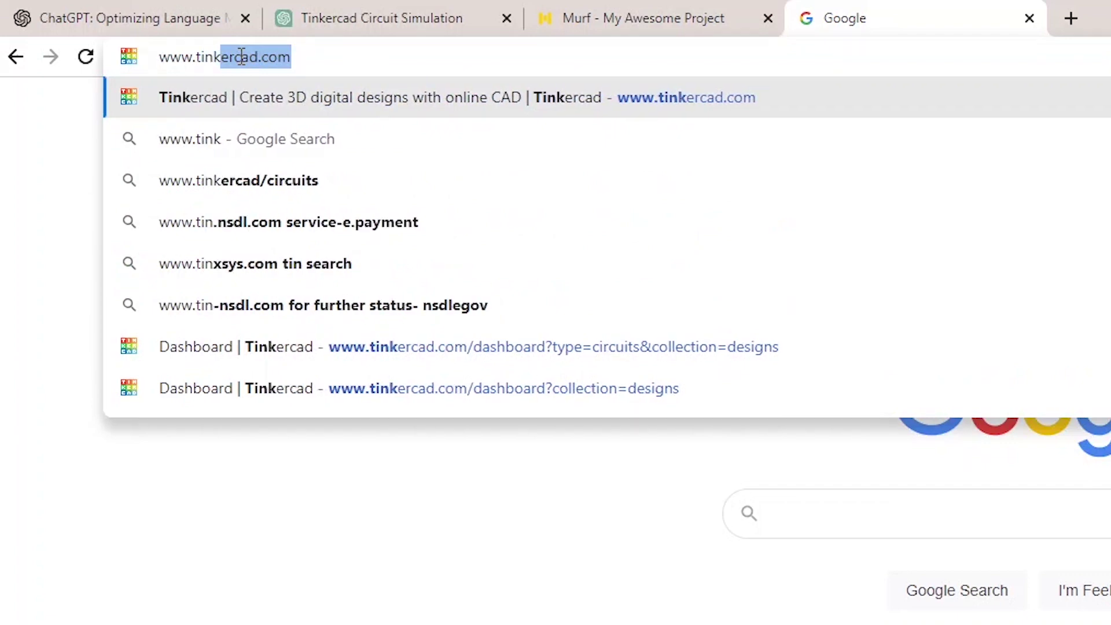
key(Return)
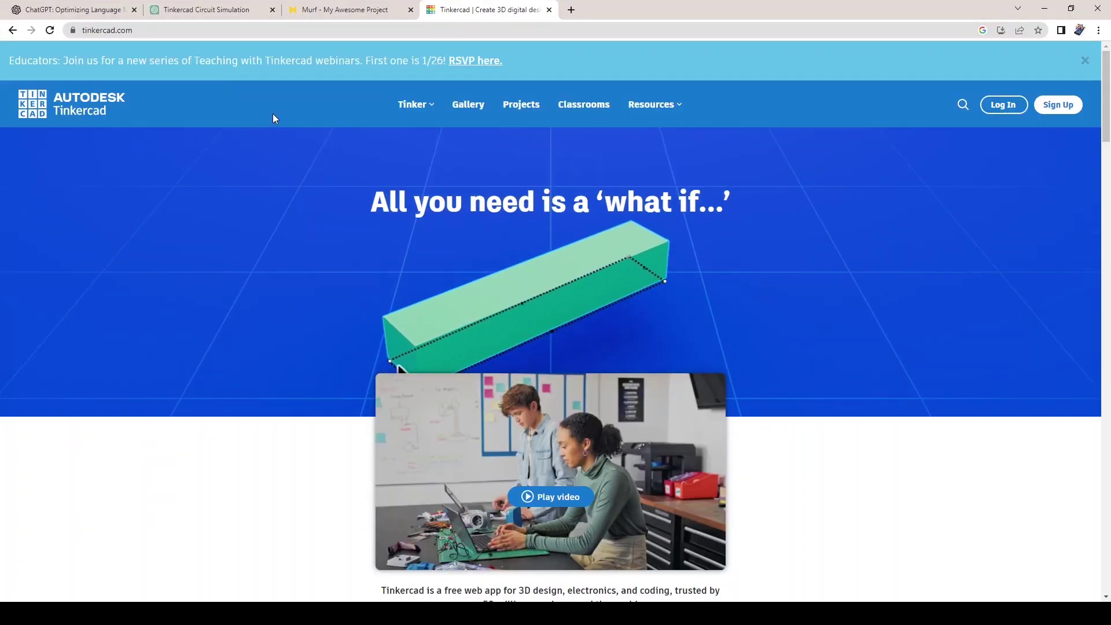
Sign in to the Tinkercad account through the educator route
click(1056, 104)
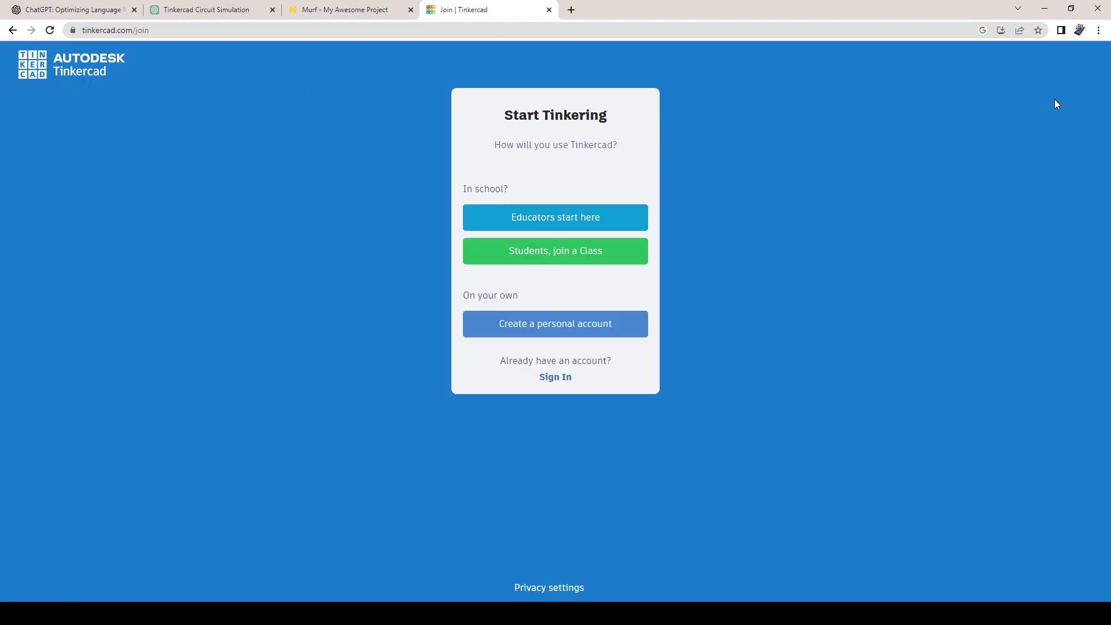
click(561, 223)
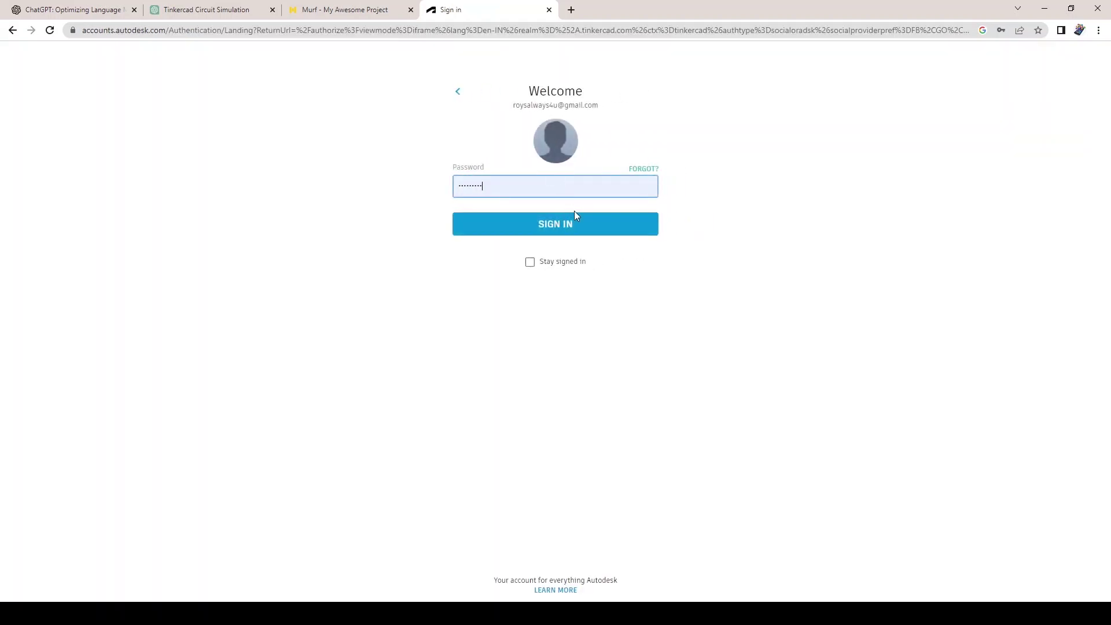
click(578, 229)
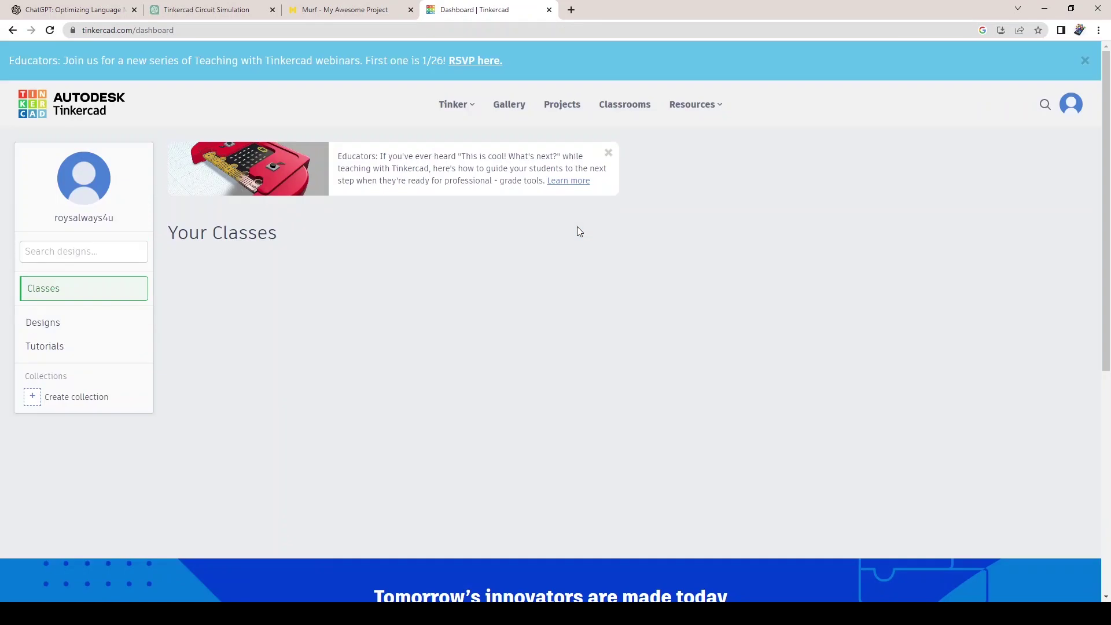
Create a new circuit design and place a resistor with a red LED above it
click(69, 322)
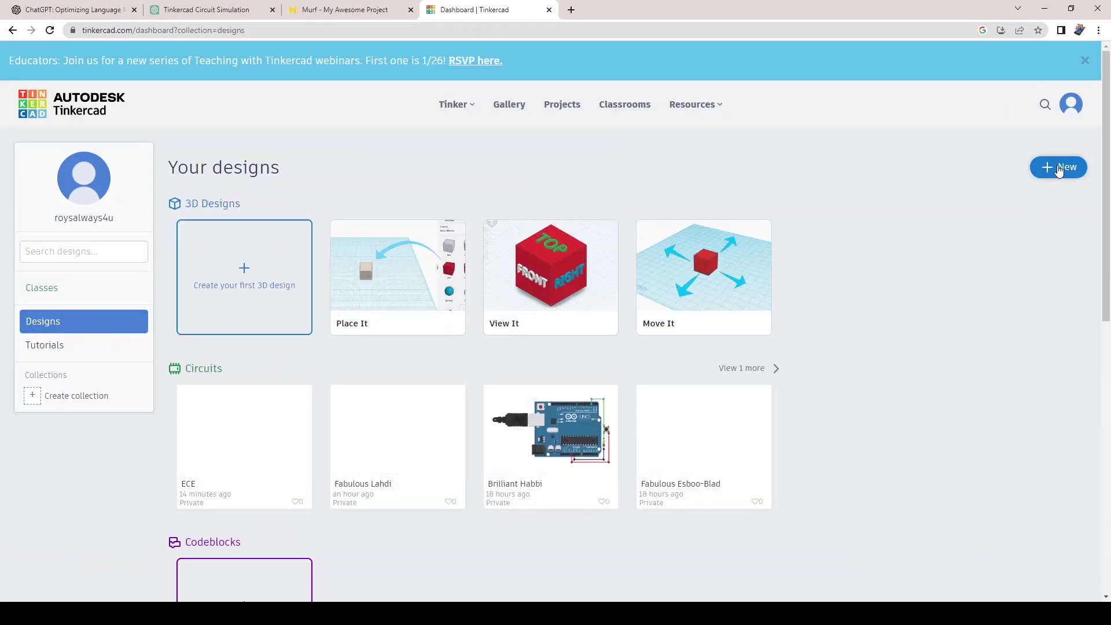
click(1054, 167)
click(1028, 242)
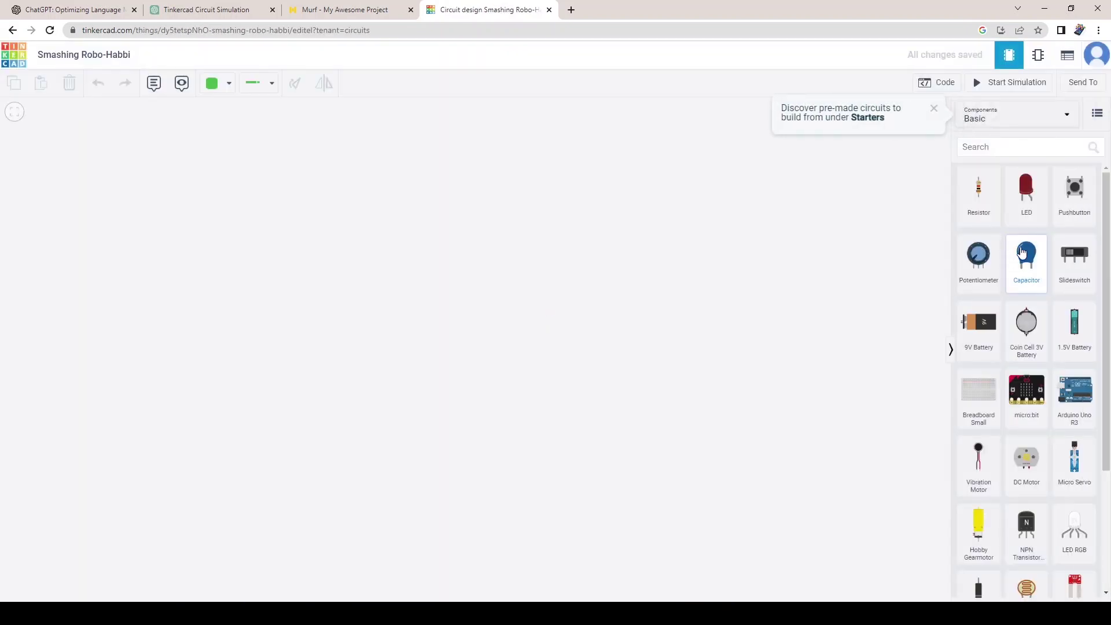
drag(986, 204, 315, 315)
drag(1025, 212, 325, 218)
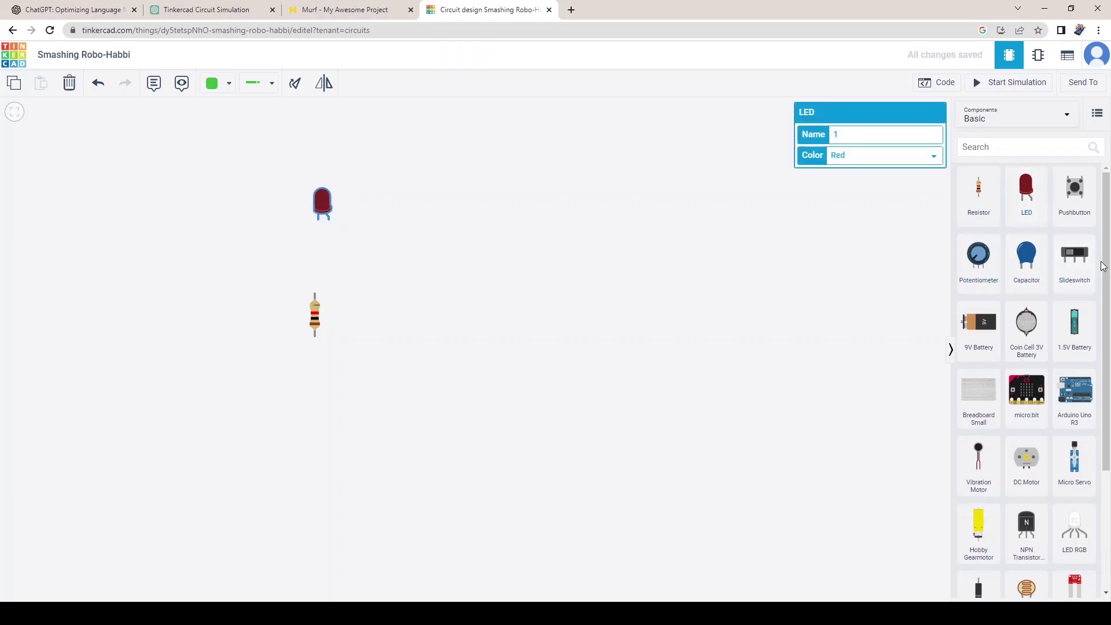
Add a 2×AA battery pack and wire the LED's cathode to the resistor
drag(1078, 331, 524, 253)
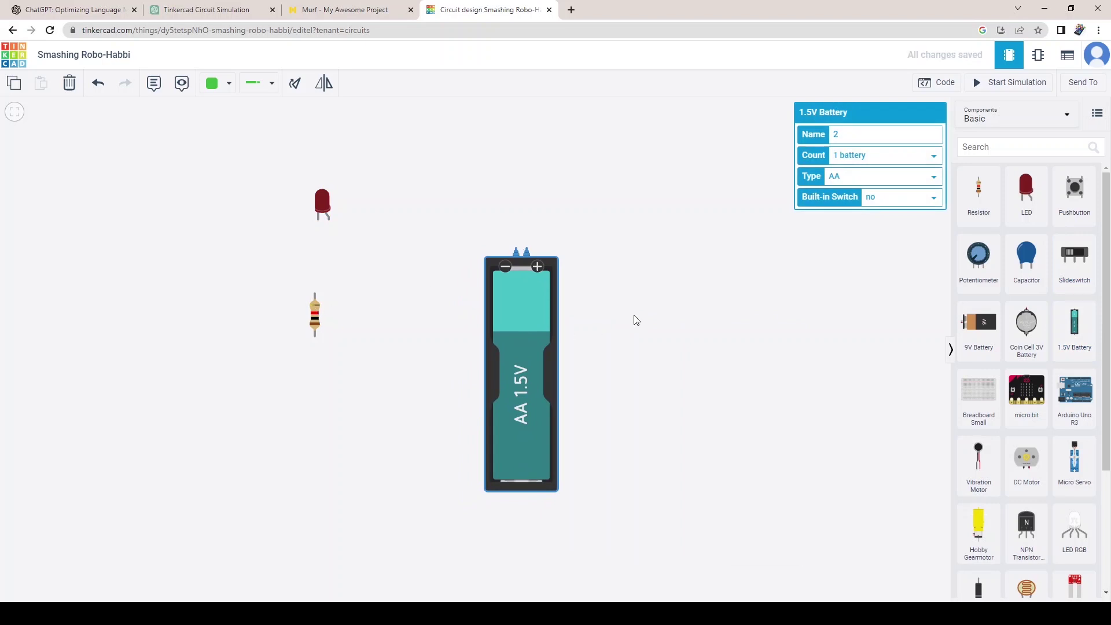
click(862, 185)
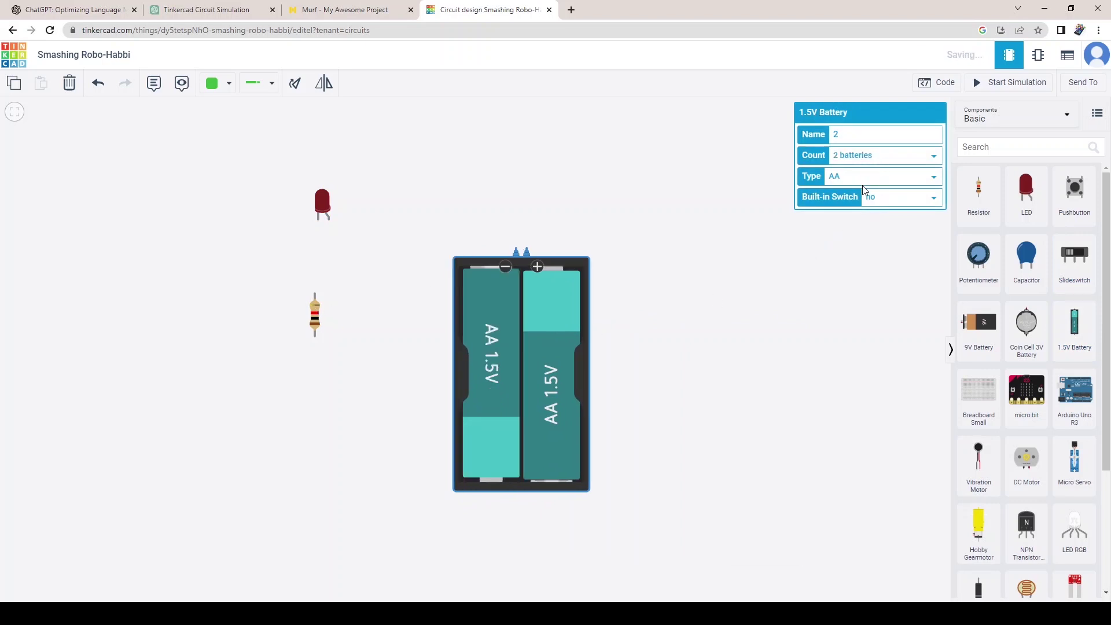
click(316, 322)
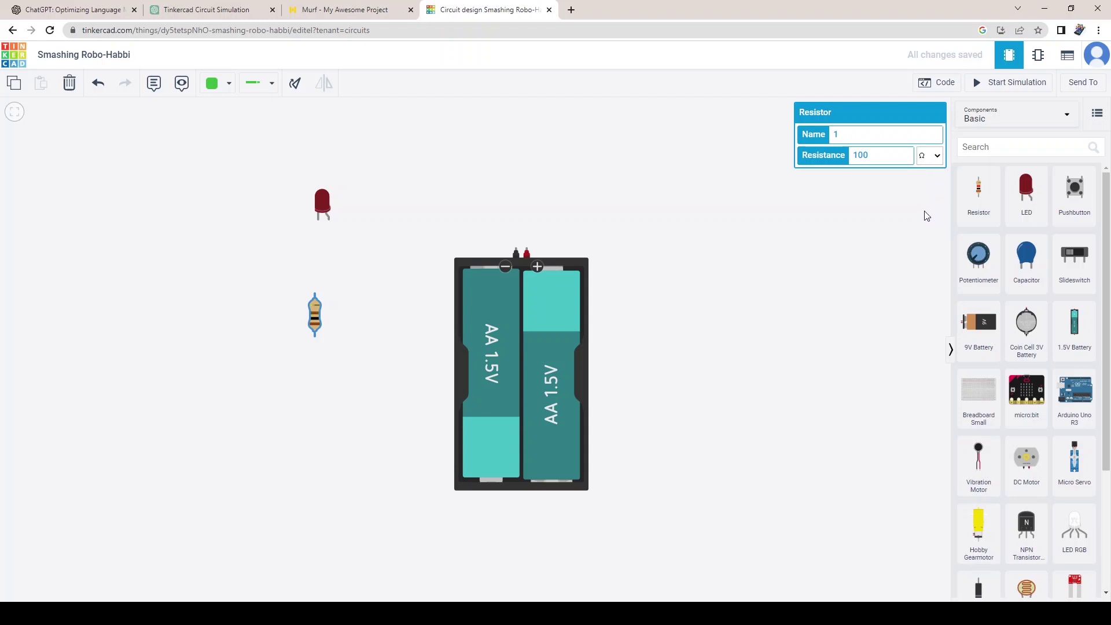
click(317, 216)
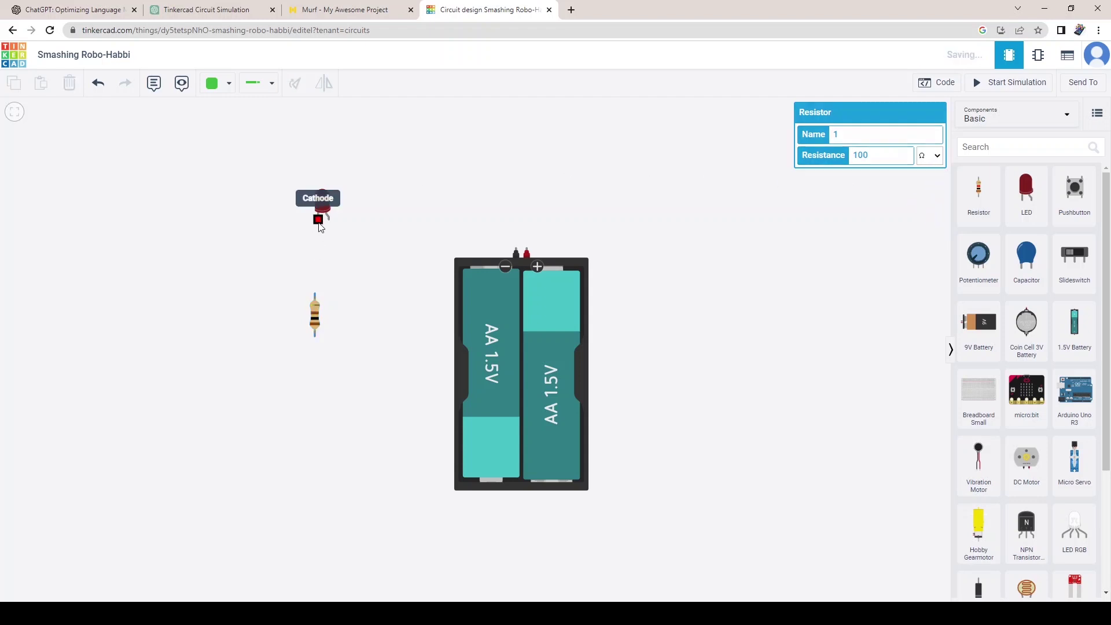
click(317, 293)
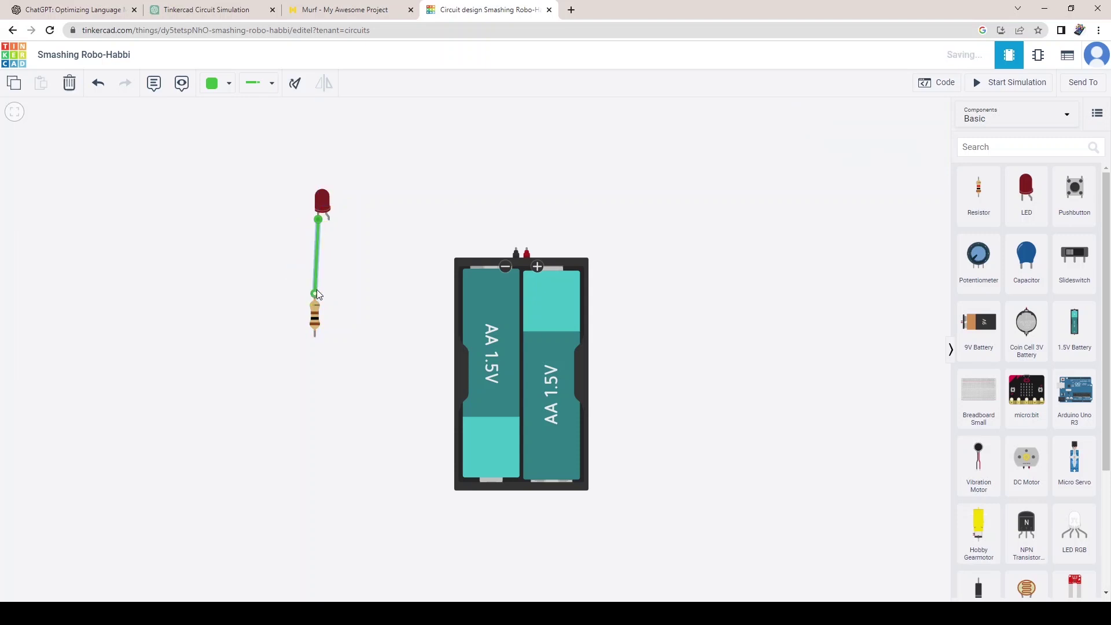
click(316, 324)
drag(314, 320, 315, 320)
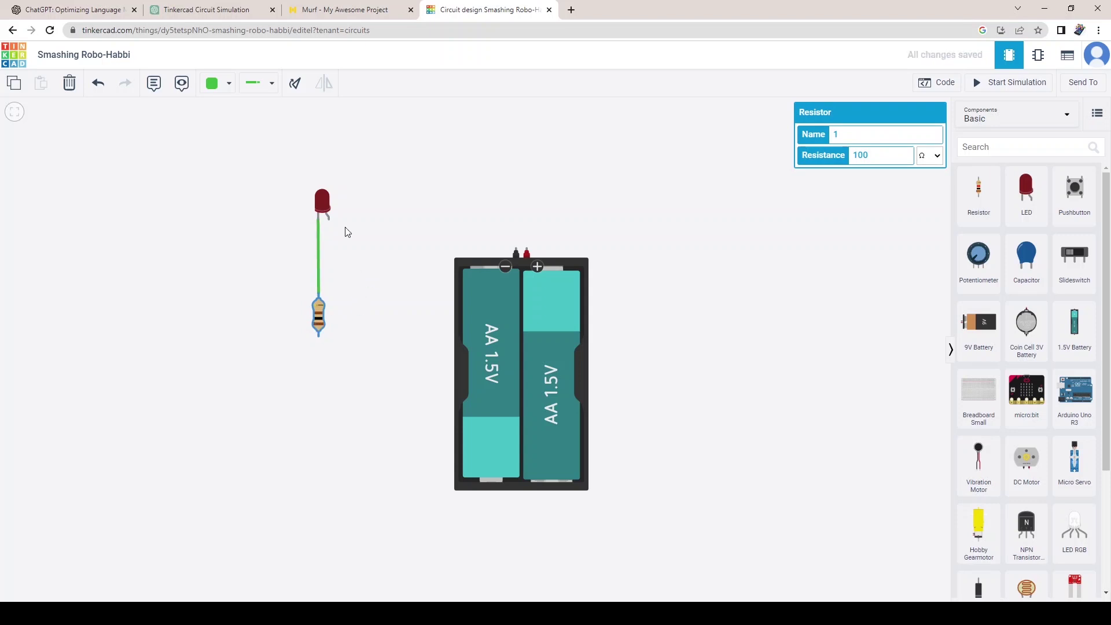
Wire the LED to the battery's positive terminal and the resistor to its negative terminal
click(329, 219)
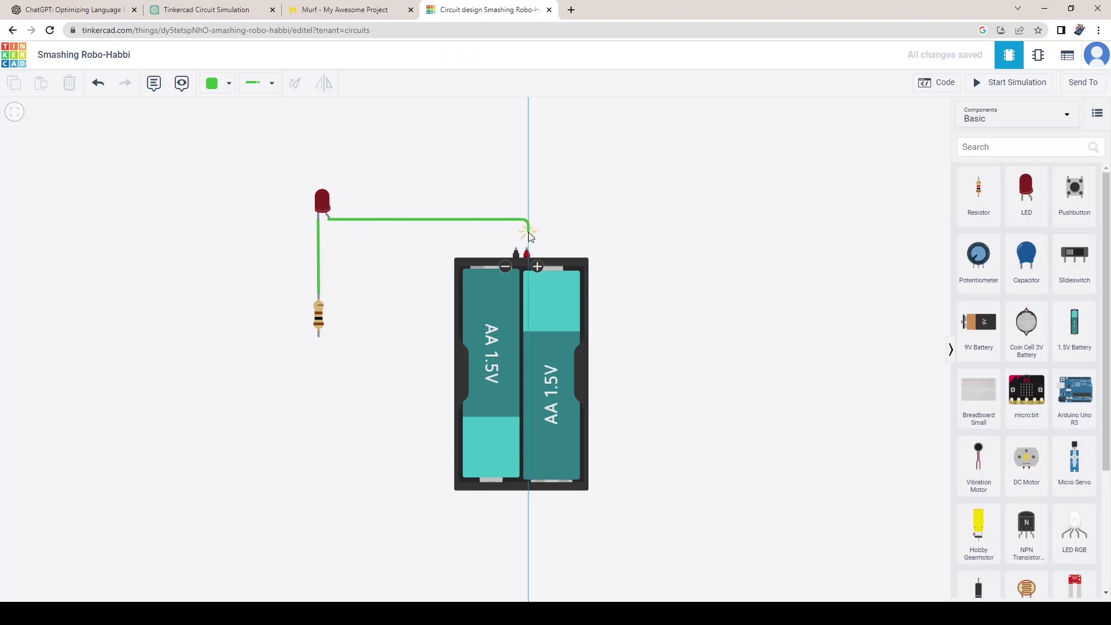
click(527, 249)
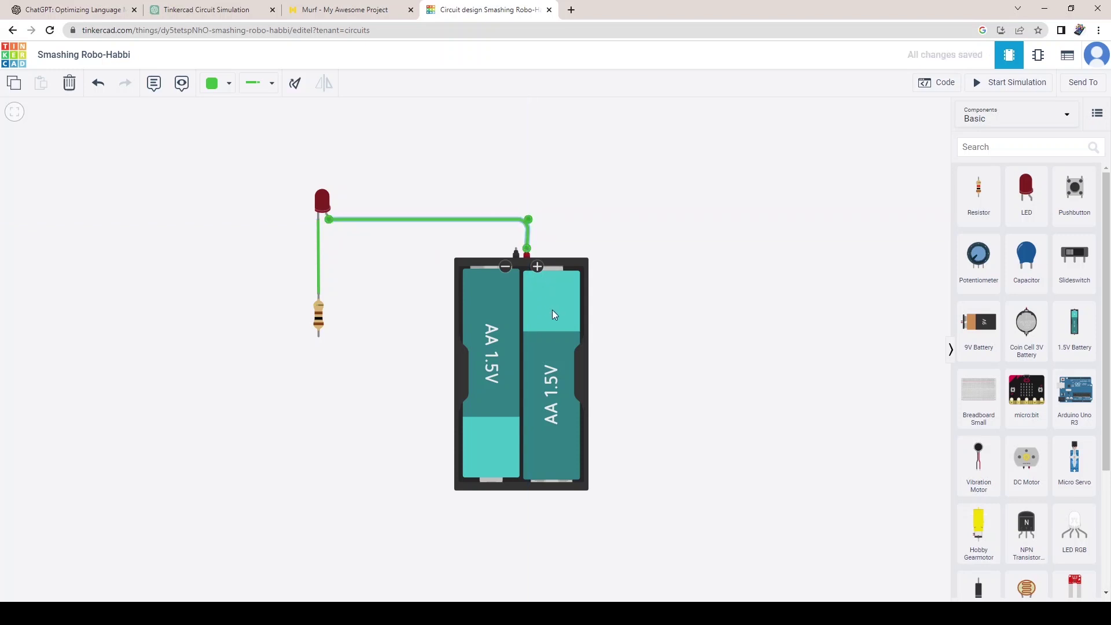
click(552, 310)
click(319, 336)
click(402, 248)
click(519, 253)
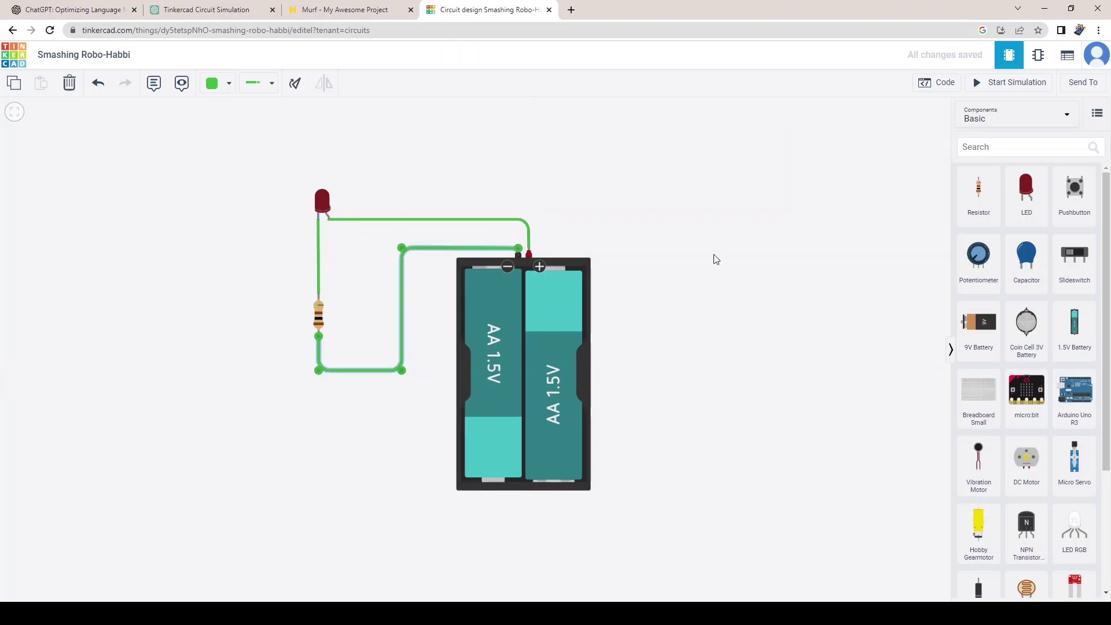
Simulate the LED circuit, then edit the resistor's resistance and simulate again
click(1008, 82)
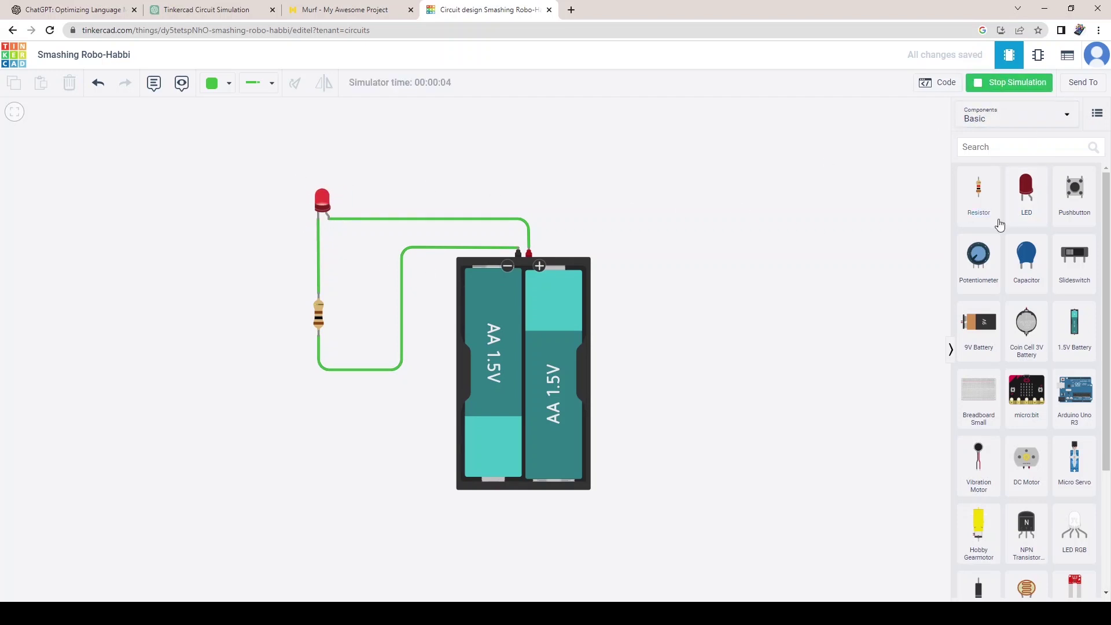
click(1028, 83)
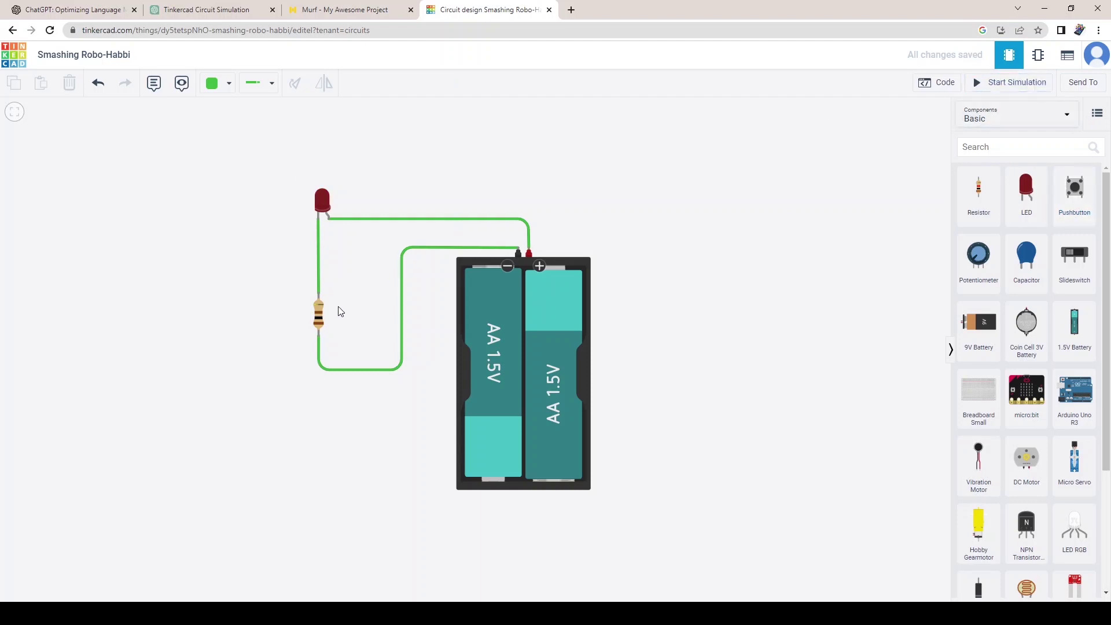
click(321, 317)
double_click(872, 156)
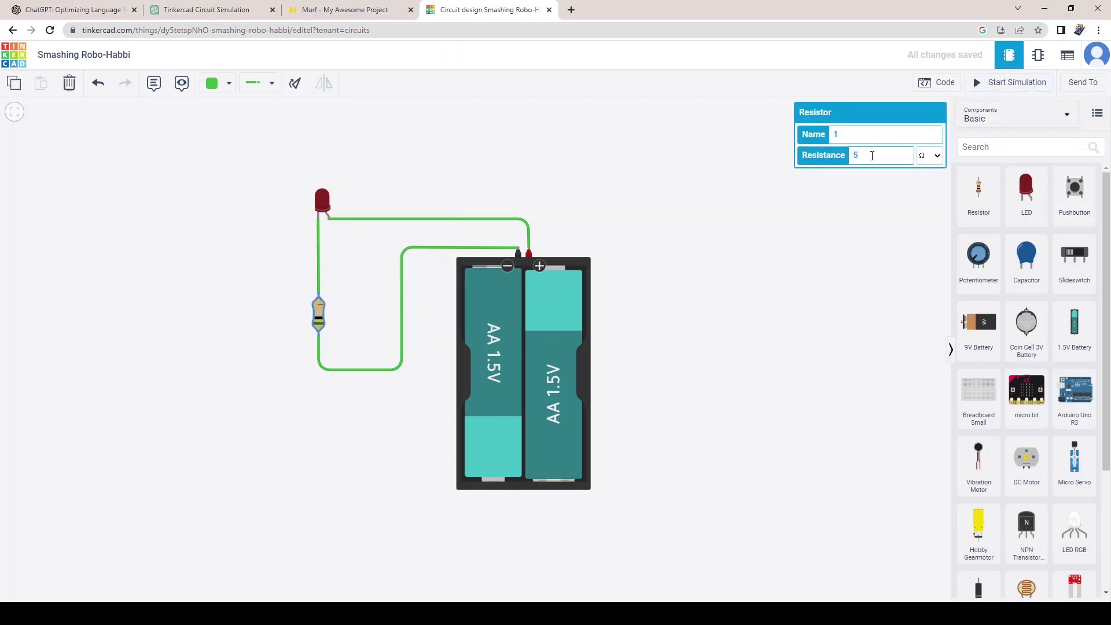
click(908, 166)
click(1010, 83)
Change the LED colour to Green and rerun the simulation
click(1010, 83)
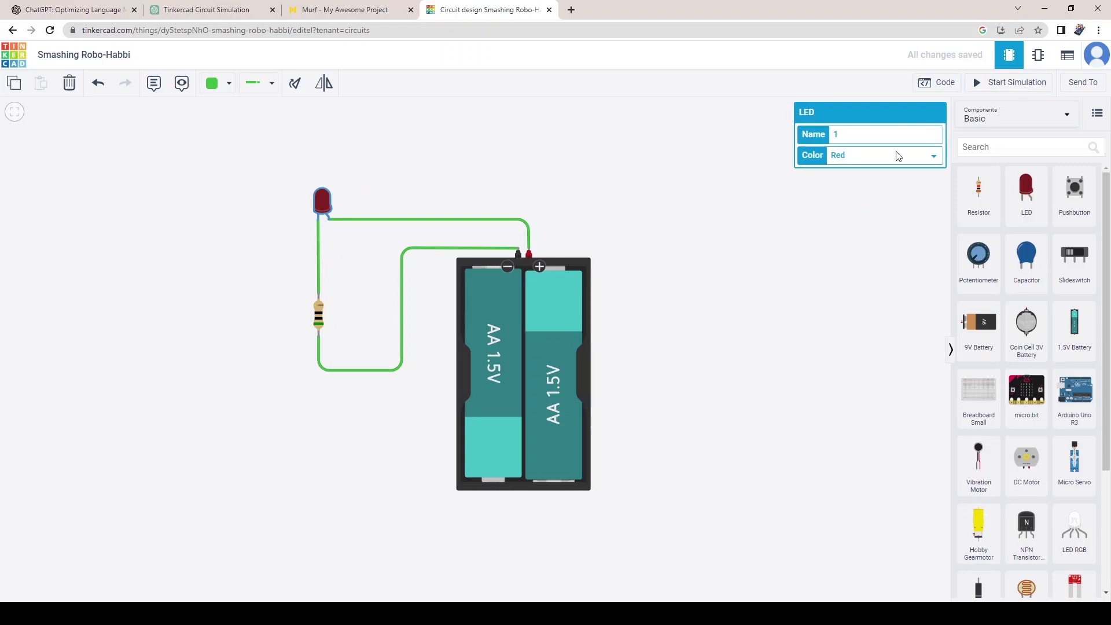
click(898, 156)
click(865, 184)
click(985, 88)
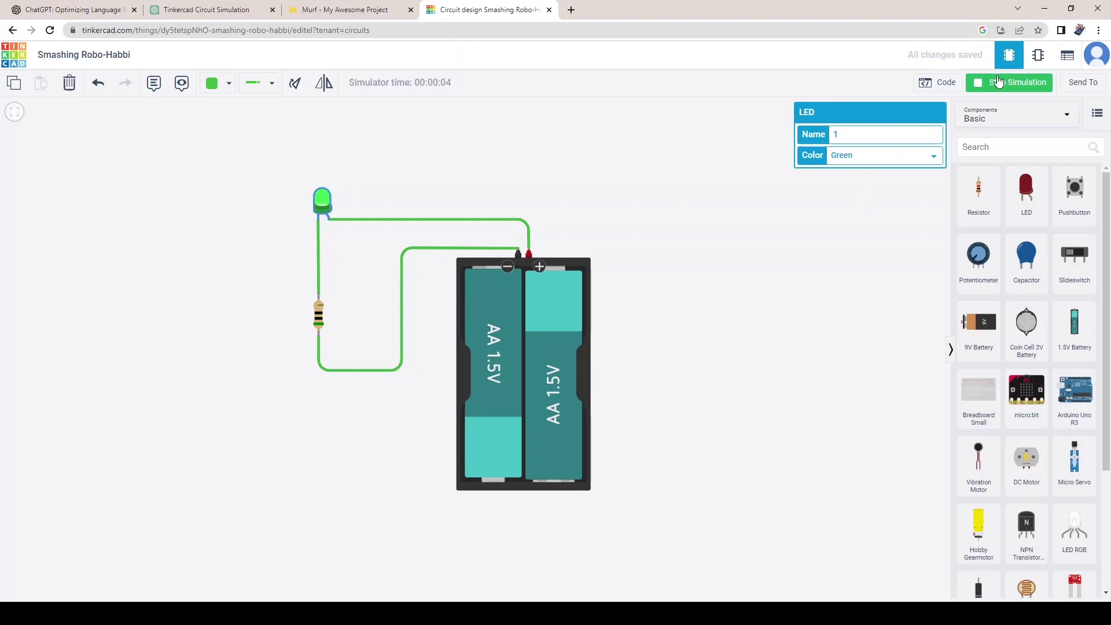
click(999, 82)
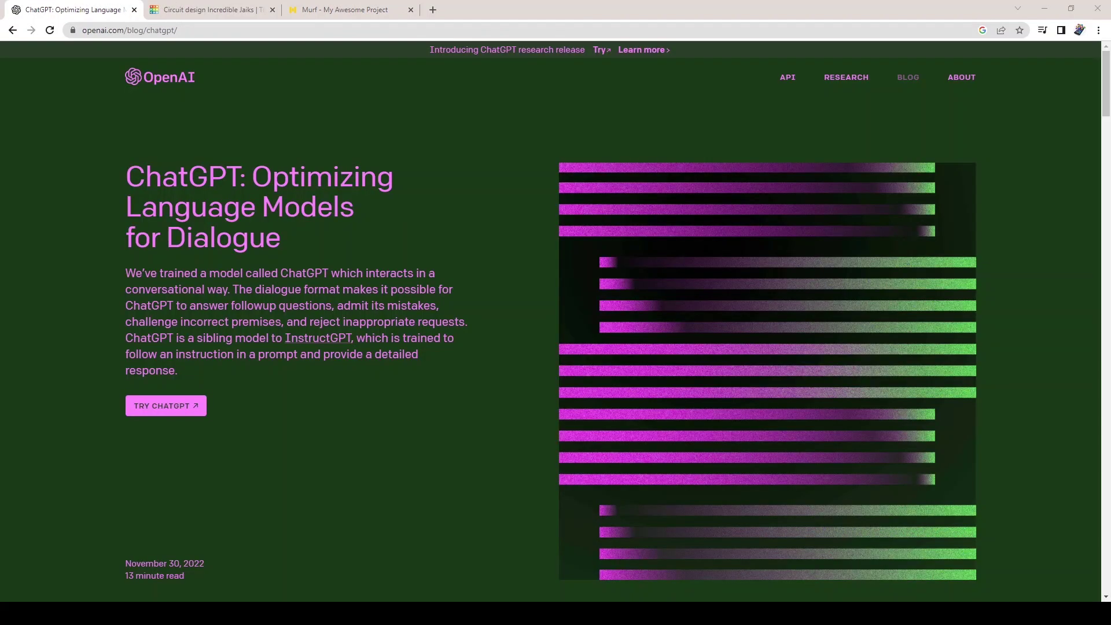
Ask ChatGPT to explain Ohm's Law, then how to connect a backpack LCD to an Arduino UNO
click(179, 405)
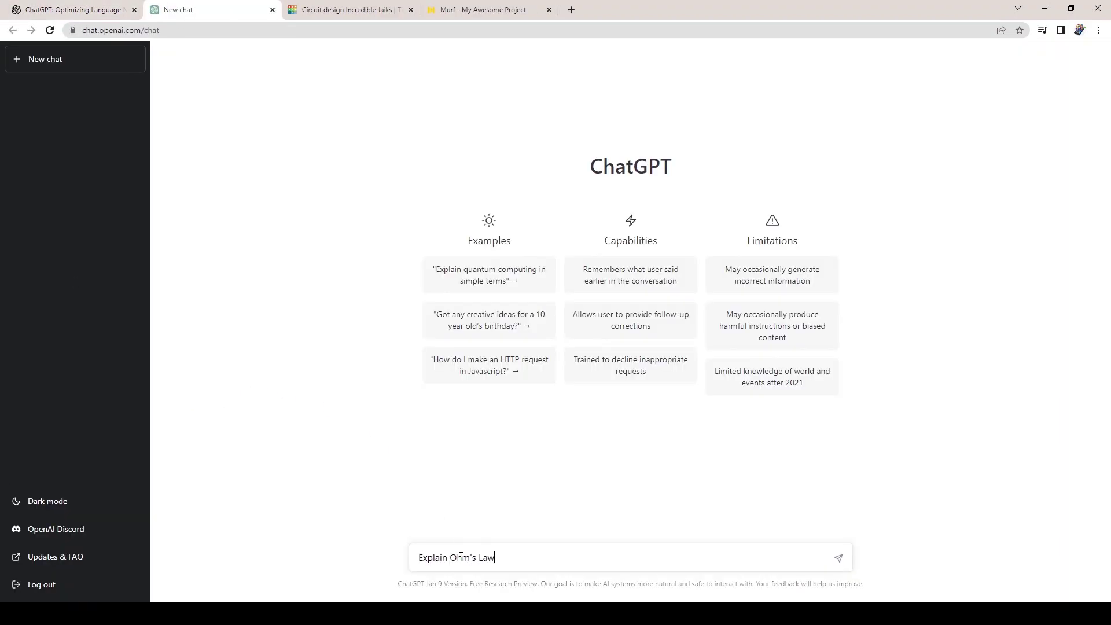
key(Return)
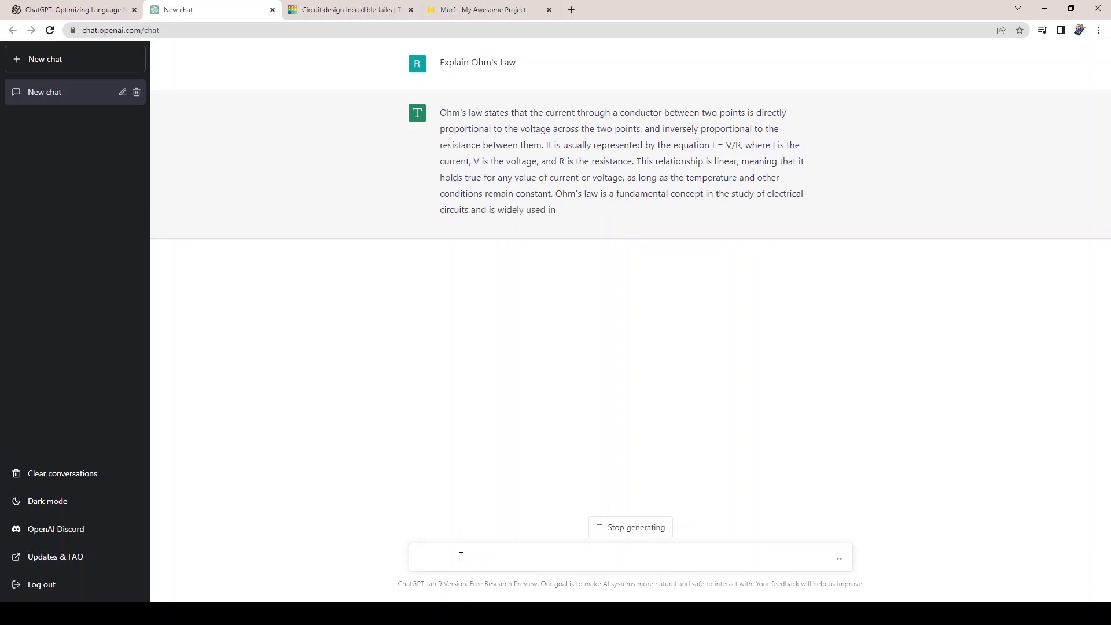
text(How to connect backpack LCD module with Arduino UNO board on tinkercad)
key(Return)
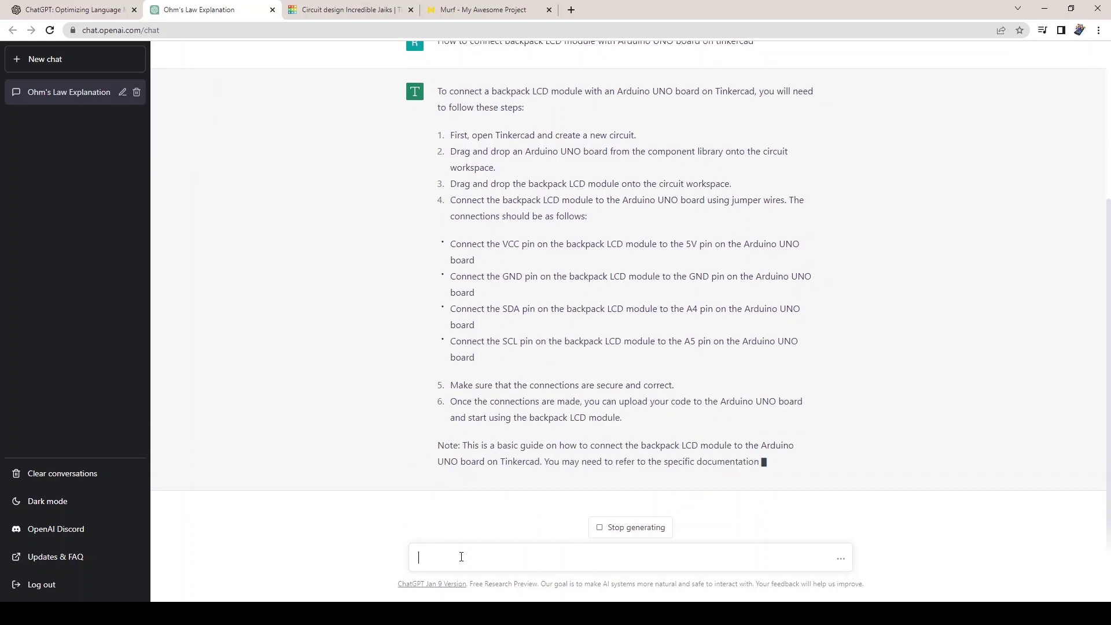
Place an Arduino Uno R3, a 16x2 LCD, a small breadboard and a potentiometer on the canvas
key(ctrl+Tab)
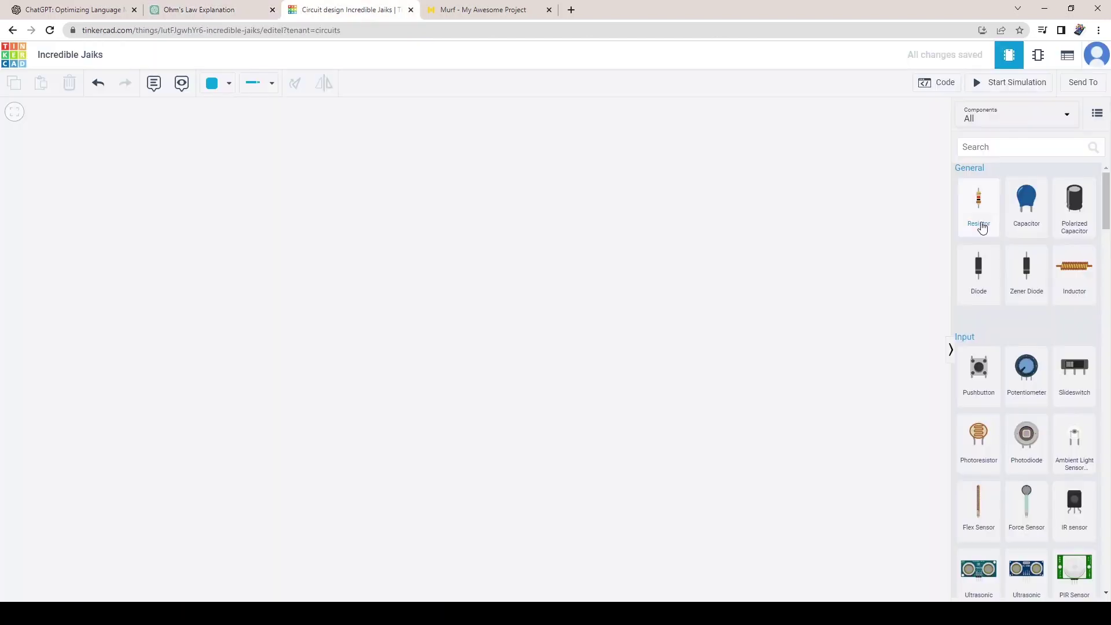
click(1005, 144)
text(ardui)
drag(979, 221, 331, 341)
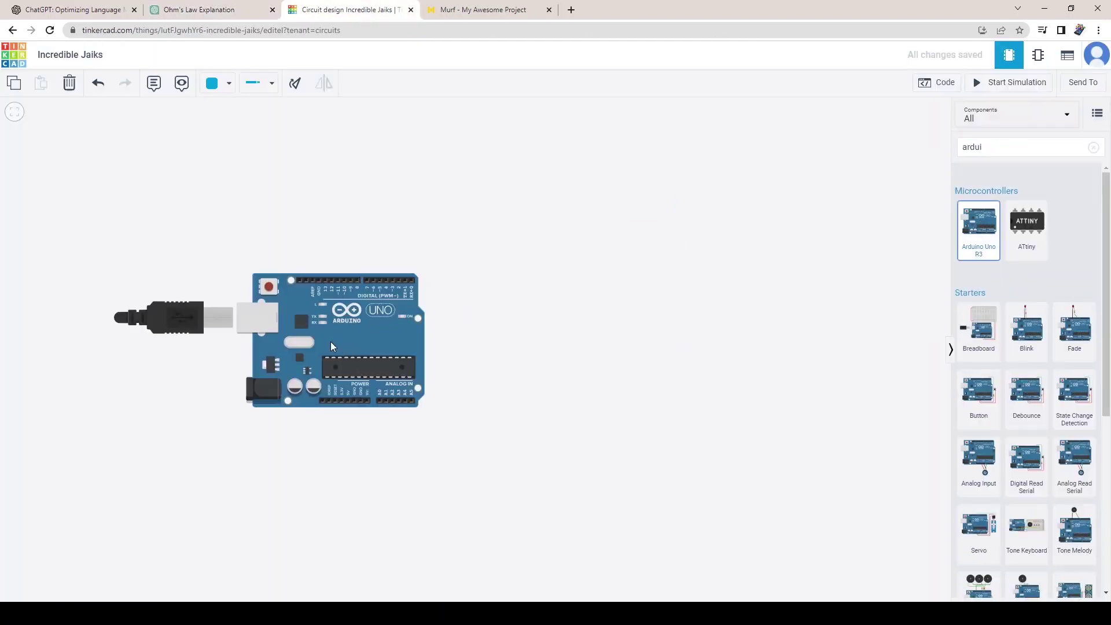
text(lcd)
drag(979, 221, 655, 454)
click(985, 144)
text(bread)
drag(1025, 228, 657, 294)
click(985, 146)
text(pot)
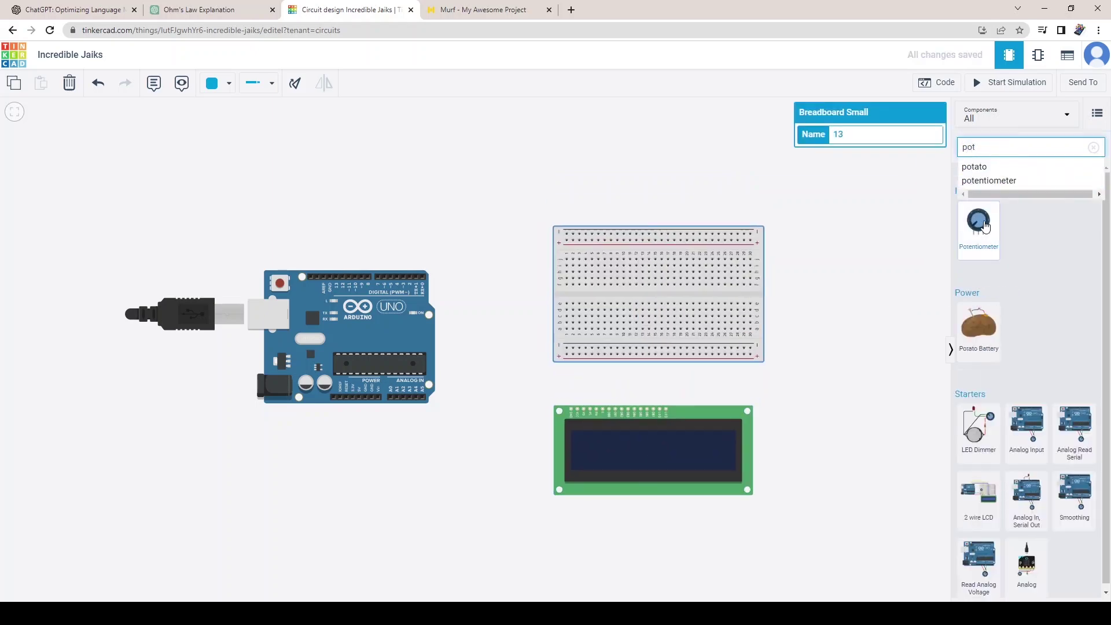
drag(977, 226, 594, 272)
Wire the LCD's GND pin to the breadboard's bottom rail and colour that wire black
scroll(572, 410, up, 3)
click(572, 410)
click(572, 323)
click(524, 322)
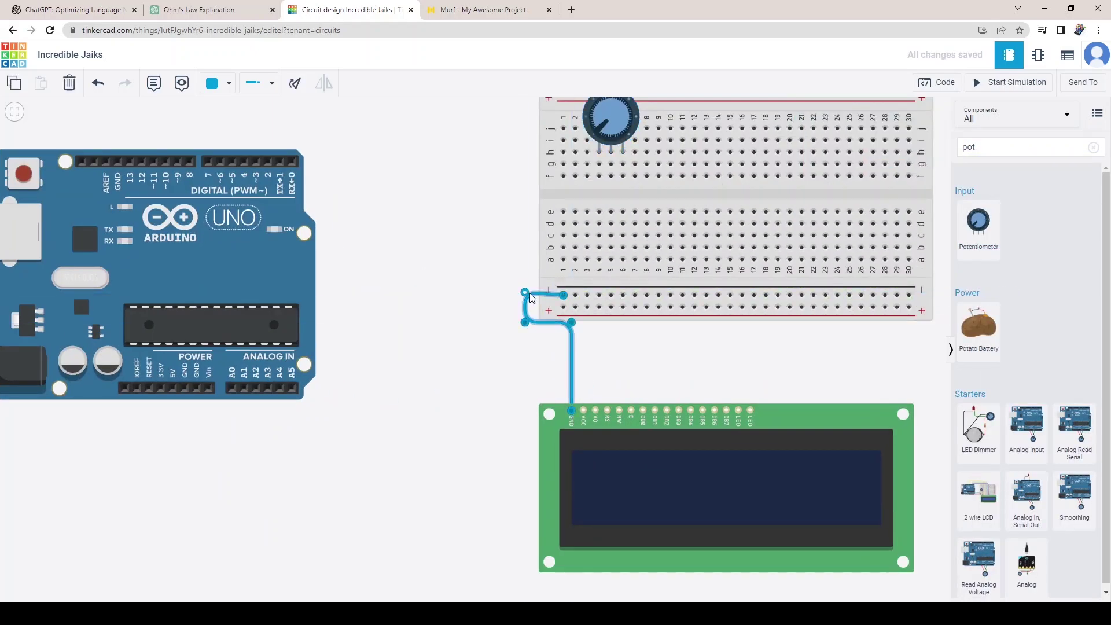
click(525, 295)
click(563, 295)
click(587, 308)
click(525, 312)
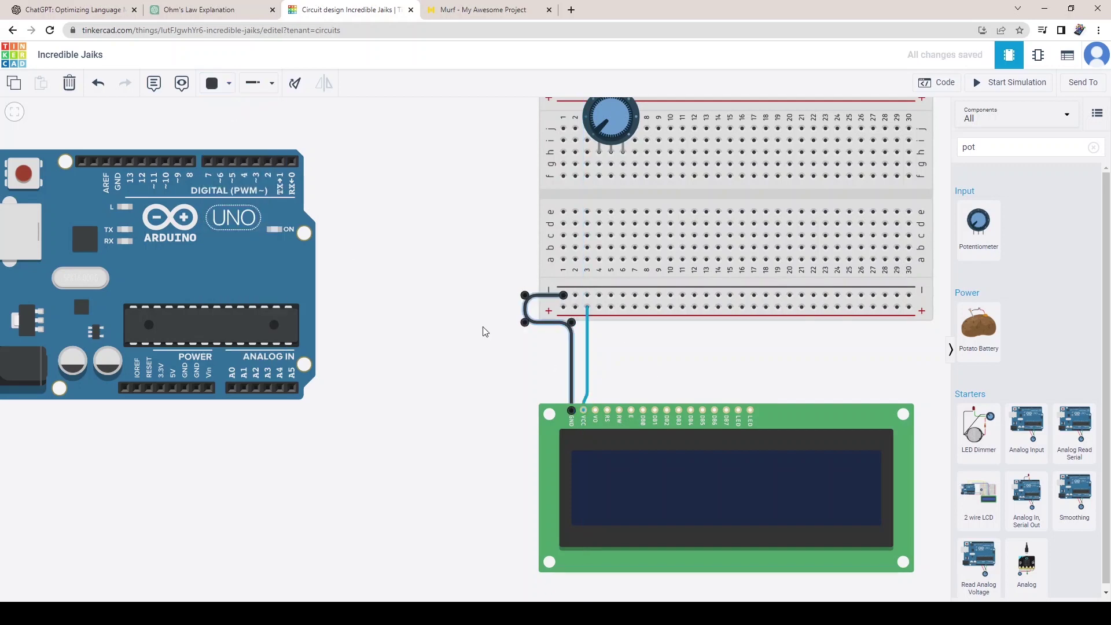
click(229, 83)
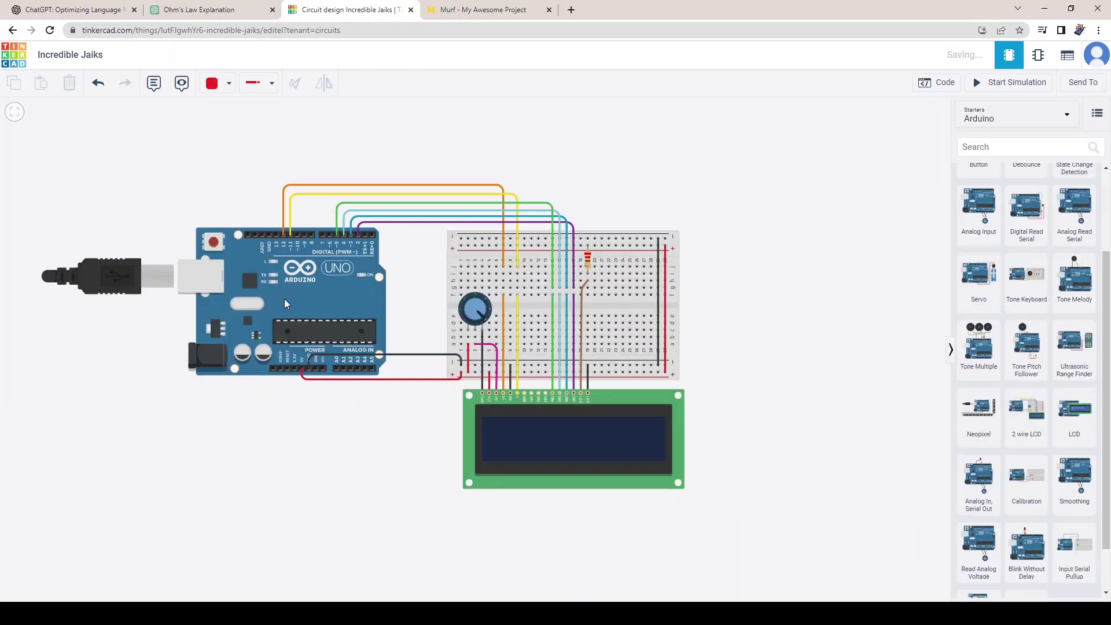
Check the Arduino Uno's code editor, then return to the ChatGPT chat
click(284, 304)
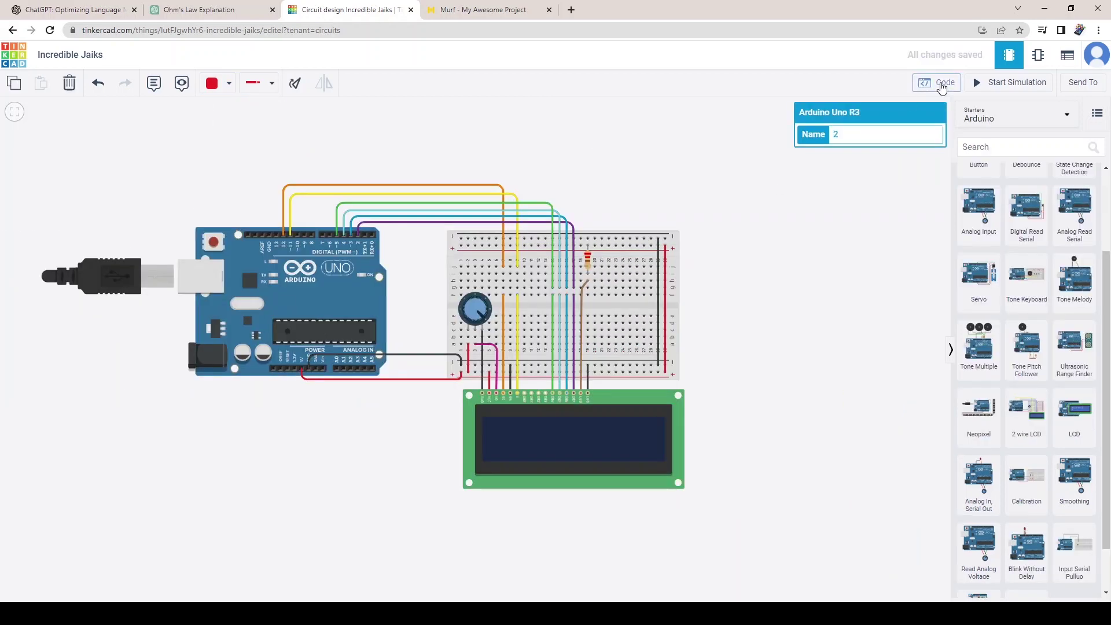
click(938, 82)
click(941, 84)
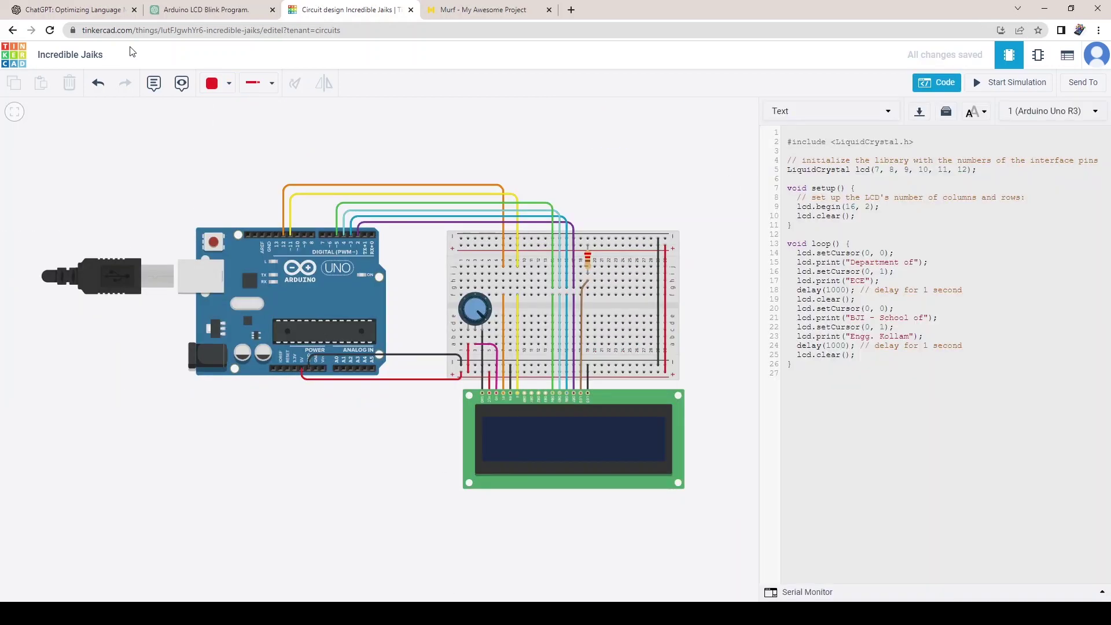
click(180, 13)
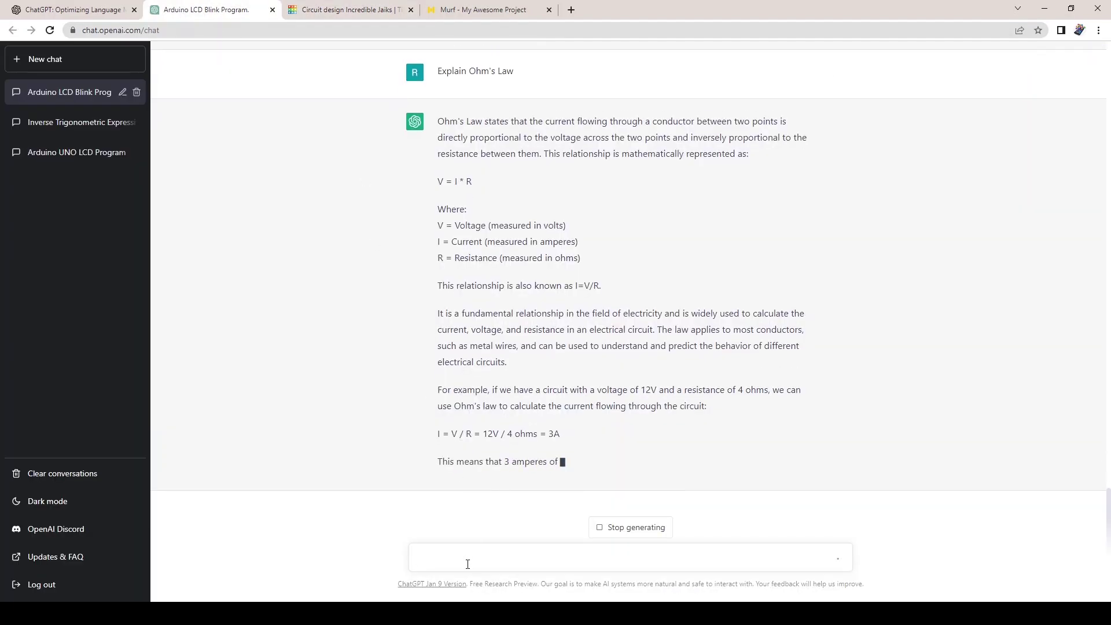
Request an Arduino sketch alternating 'Department of ECE' and 'BJI - School of Engg. Kollam' on the LCD
text(Using an Arduino Uno, generate a programme that blinks "Department of ECE" on the first page using two rows and "BJI - School of Engg. Kollam" on the second page using two rows of an 16x2 LCD module repeatedly.)
key(Return)
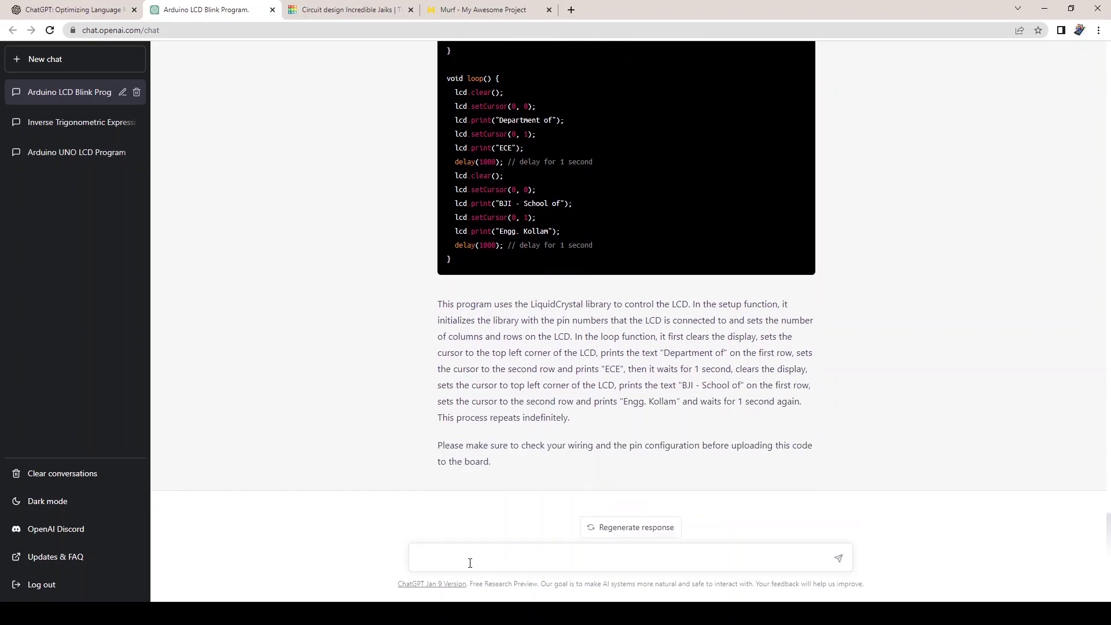
scroll(689, 332, up, 4)
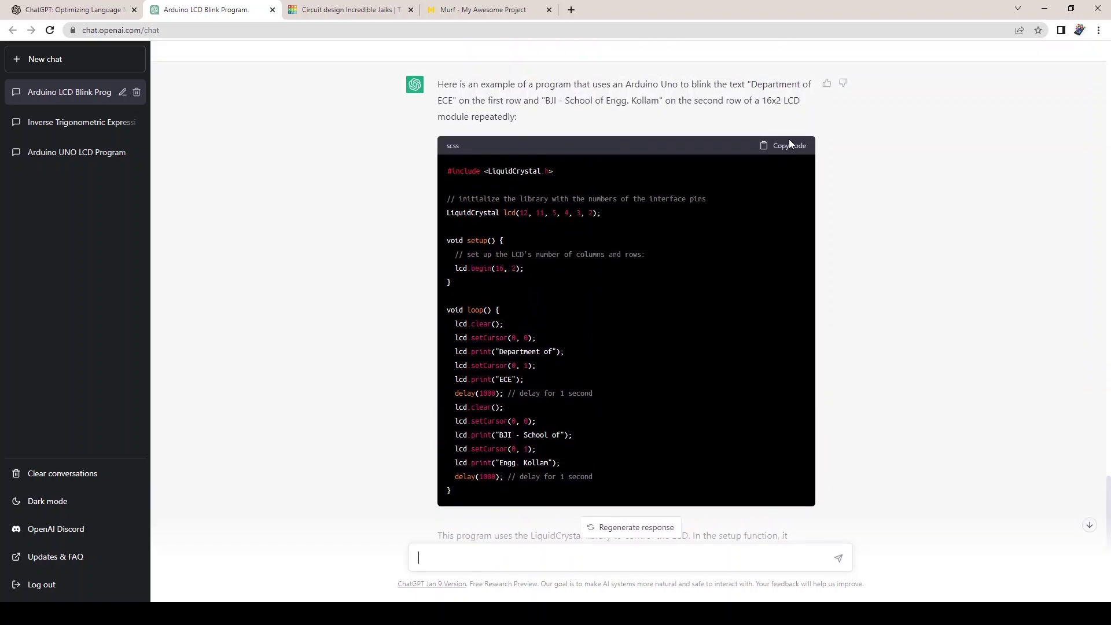
Replace the Tinkercad Arduino sketch with ChatGPT's copied LCD program
click(373, 6)
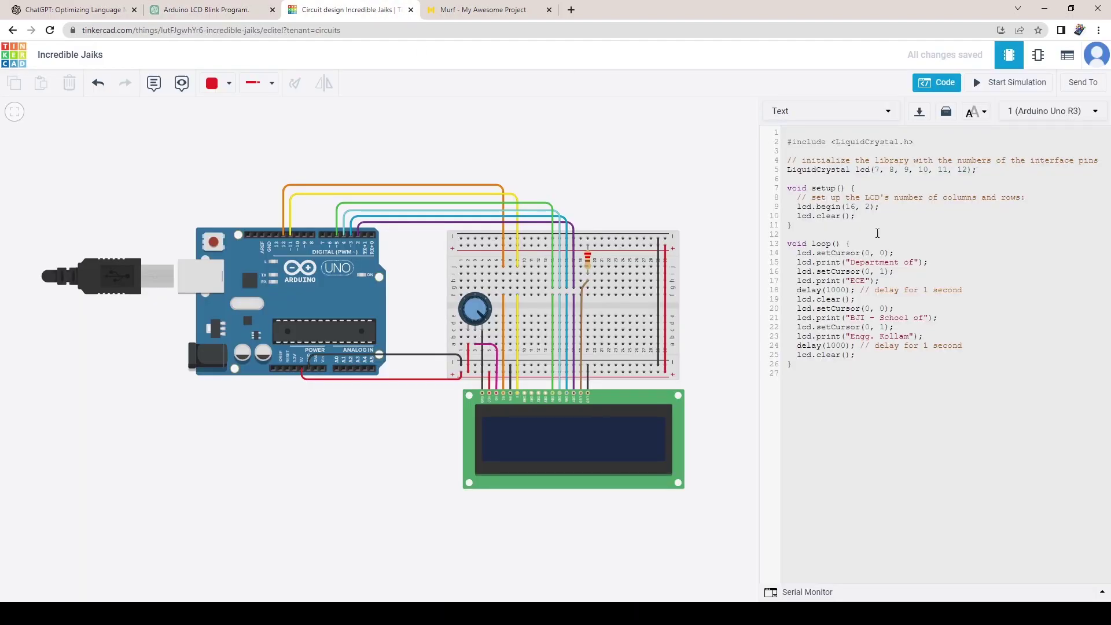
key(ctrl+a)
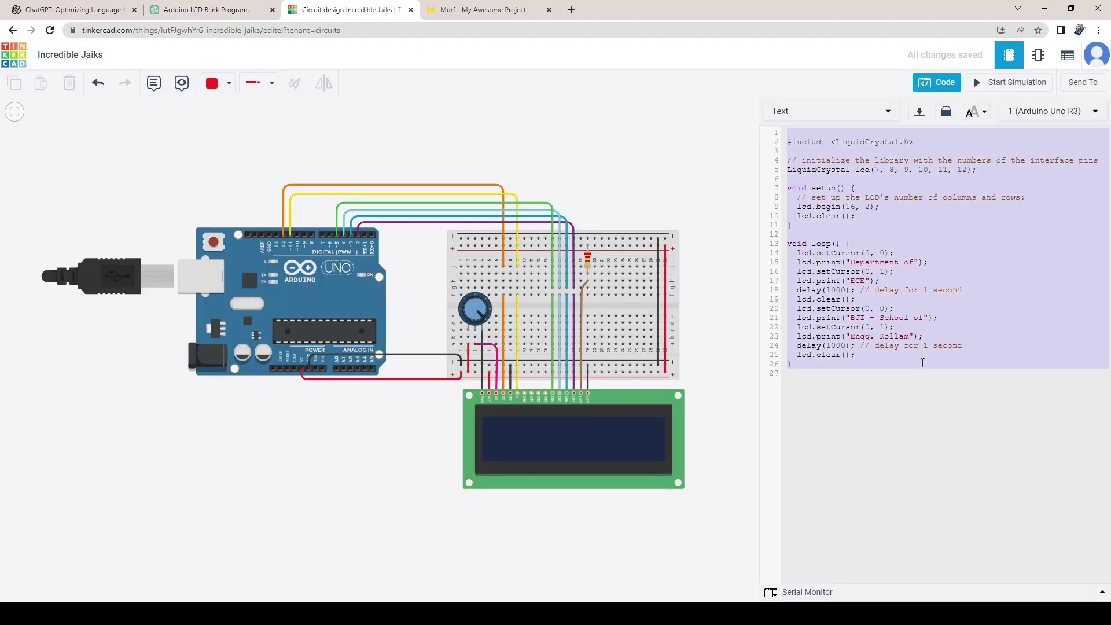
text(#include <LiquidCrystal.h>  // initialize the library with the numbers of the interface pins LiquidCrystal lcd(12, 11, 5, 4, 3, 2);  void setup() {   // set up the LCD's number of columns and rows:   lcd.begin(16, 2); }  void loop() {   lcd.clear();   lcd.setCursor(0, 0);   lcd.print("Department of");   lcd.setCursor(0, 1);   lcd.print("ECE");   delay(1000); // delay for 1 second   lcd.clear();   lcd.setCursor(0, 0);   lcd.print("BJI - School of");   lcd.setCursor(0, 1);   lcd.print("Engg. Kollam");   delay(1000); // delay for 1 second })
Simulate the LCD circuit, change both delays to 2000 ms, and simulate again
click(1004, 82)
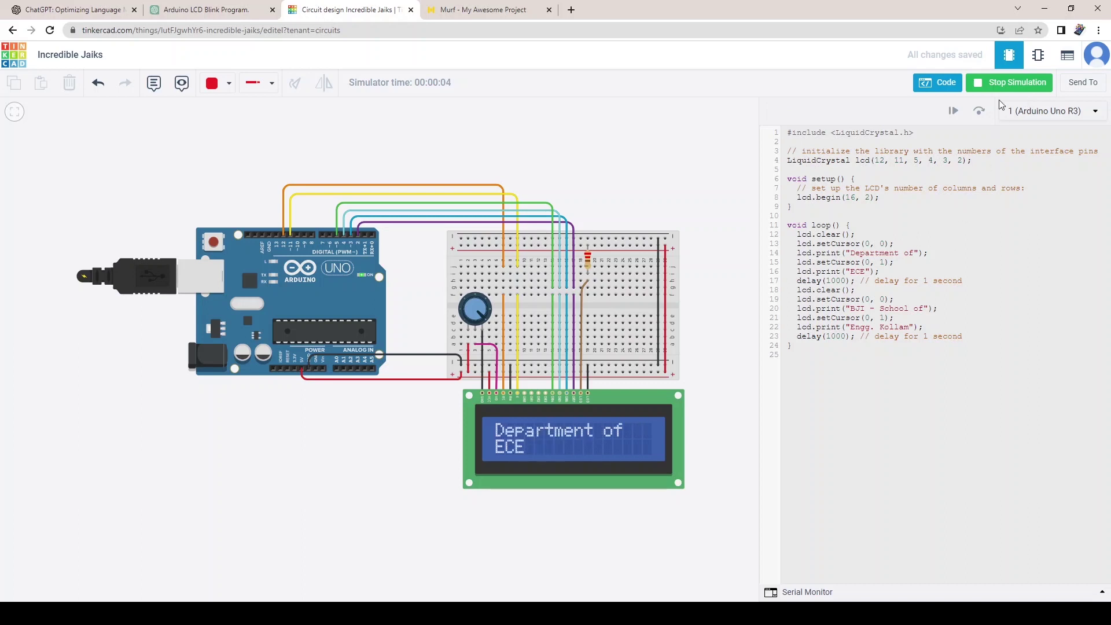
click(1004, 85)
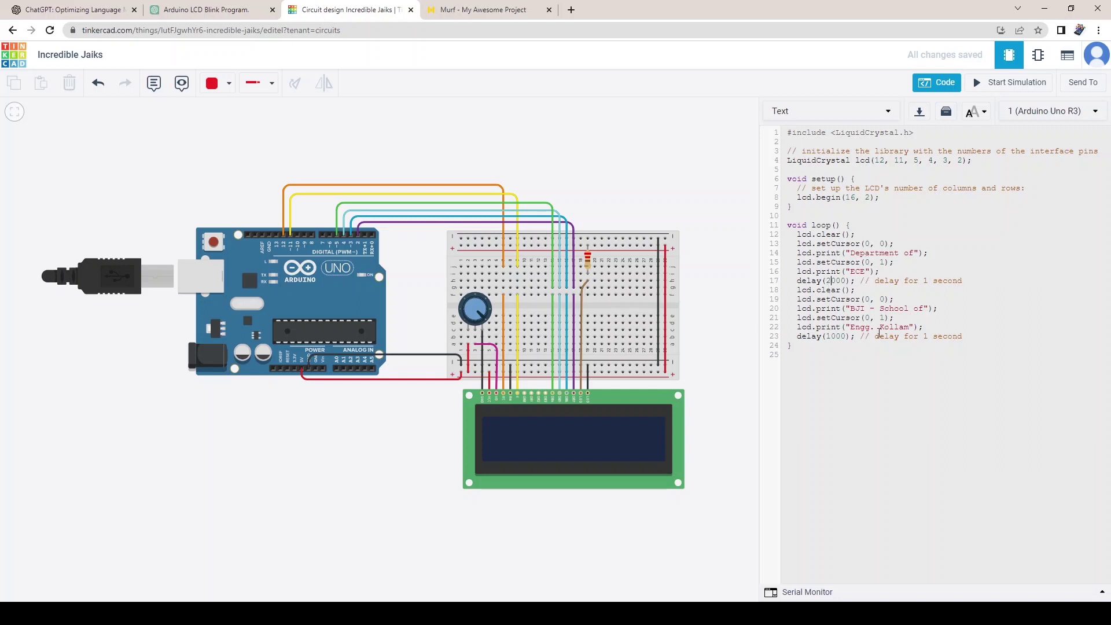
click(995, 81)
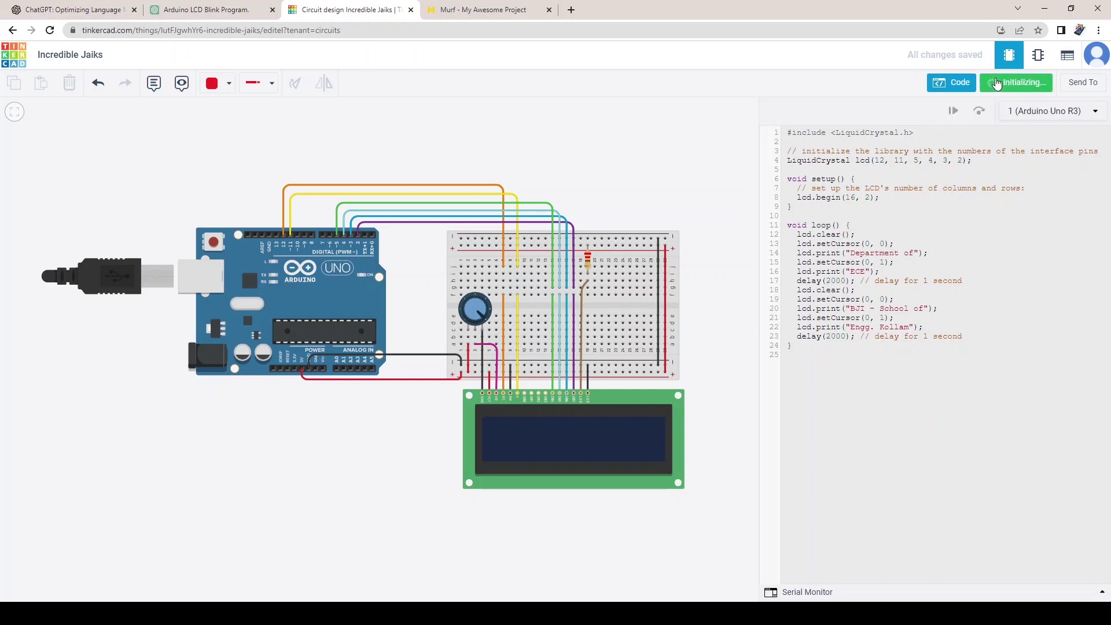